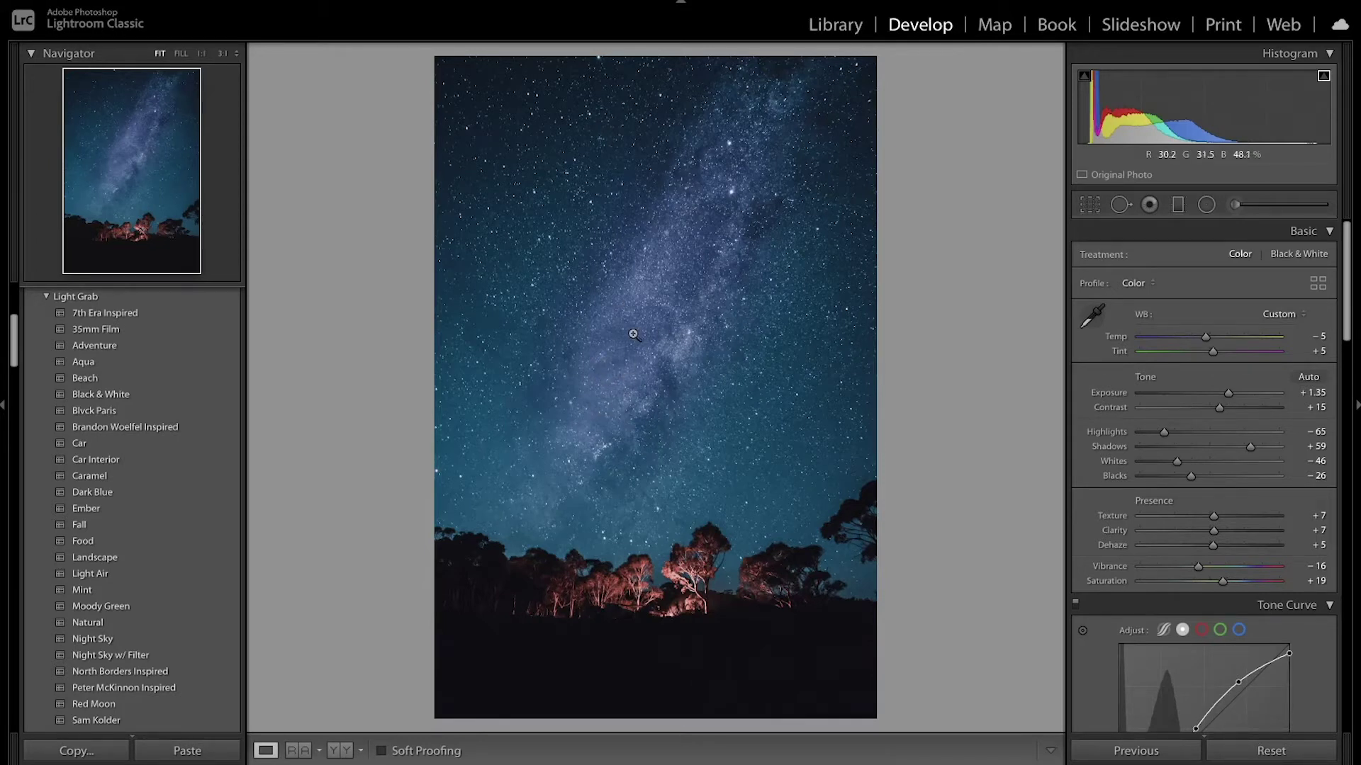
- Compare the edited night sky photo with its original and reset all of its develop settings
key("backslash")
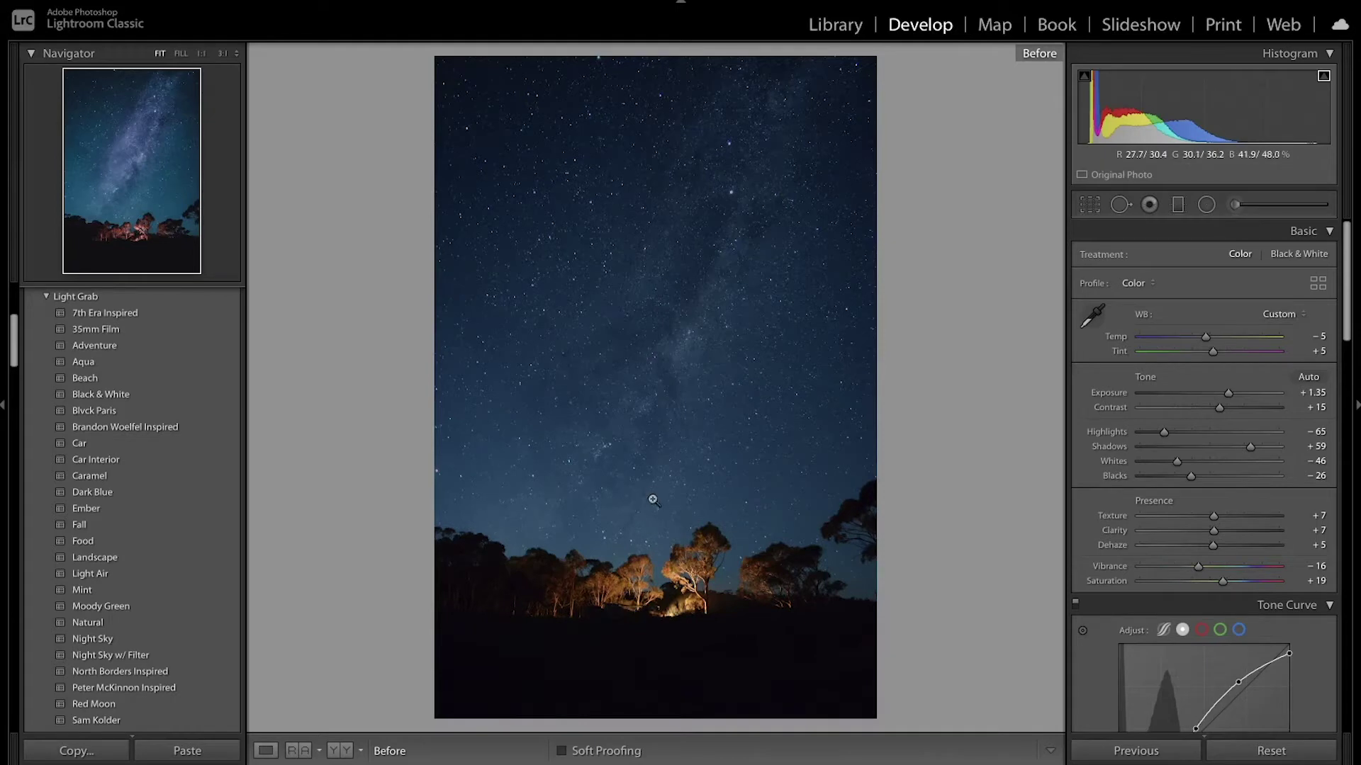
key("backslash")
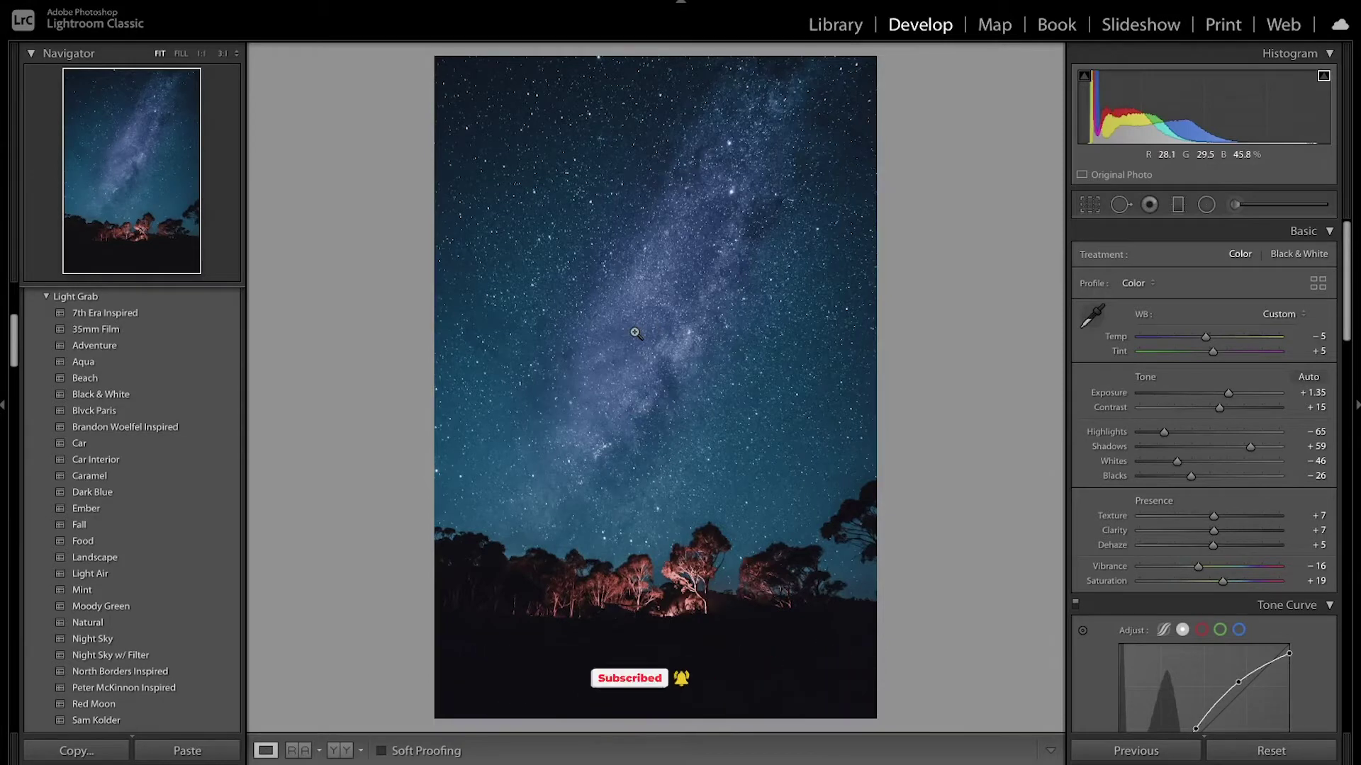
key("ctrl+shift+r")
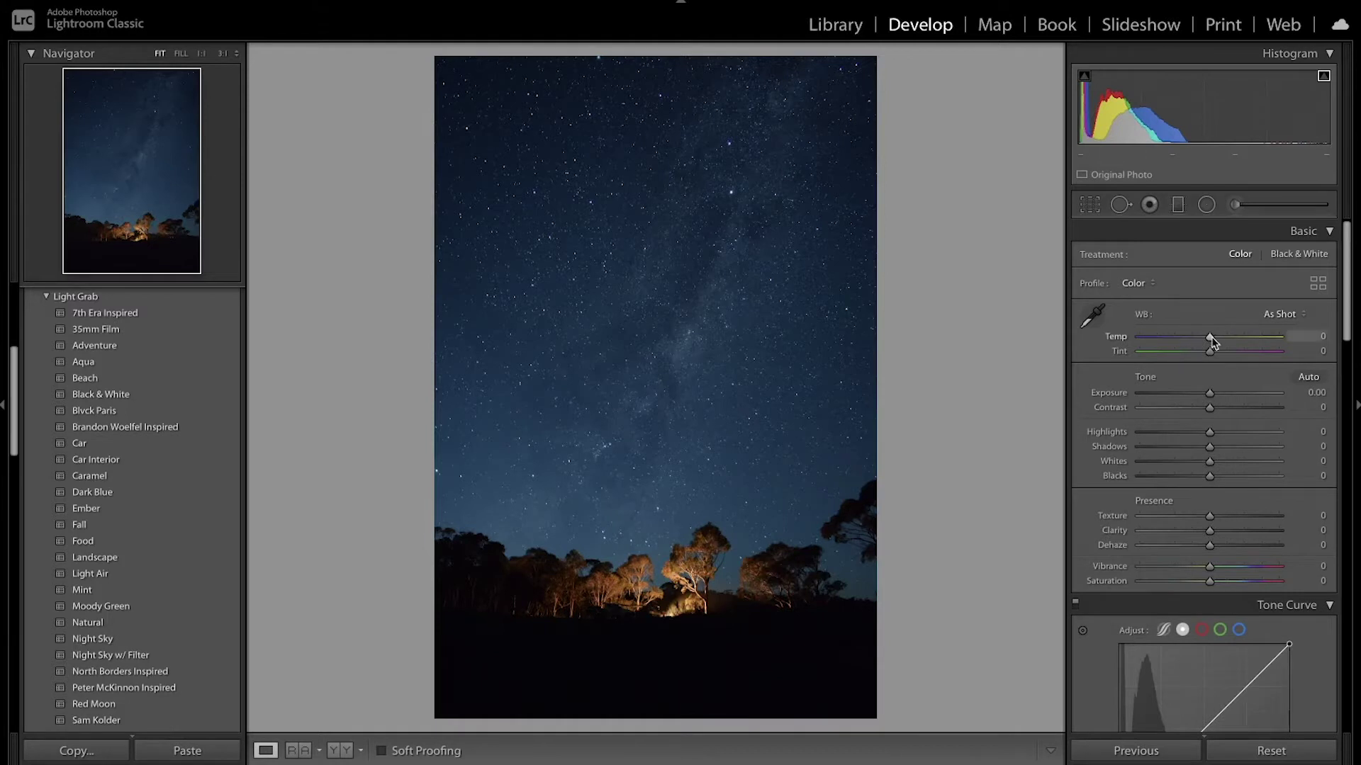
- Set the photo's white balance to Temp −5 and Tint +5
left_click_drag(1210, 338, 1208, 339)
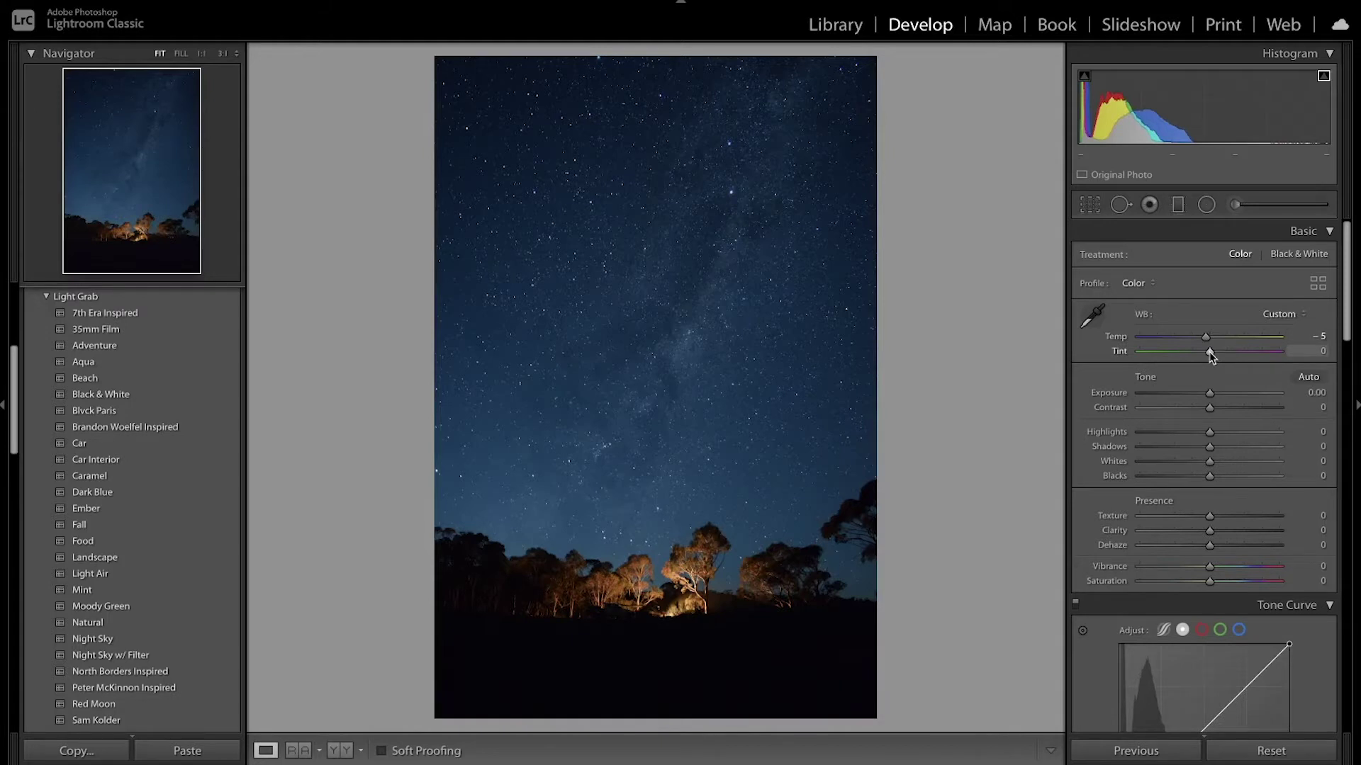
left_click_drag(1209, 352, 1212, 355)
- Set Exposure to +1.50, Contrast to +15, Highlights to −65, Shadows to +59, Whites to −46 and Blacks to −26
left_click_drag(1209, 395, 1233, 398)
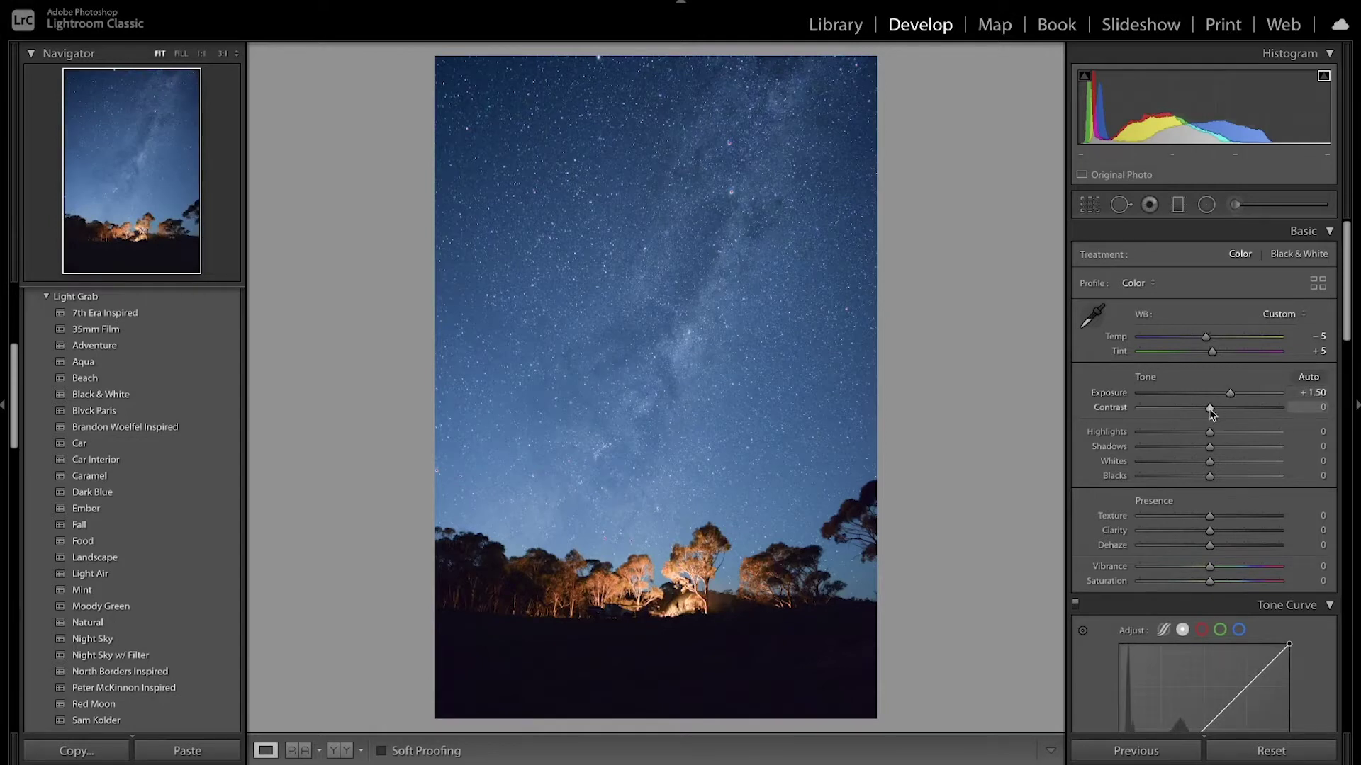
left_click_drag(1210, 409, 1221, 414)
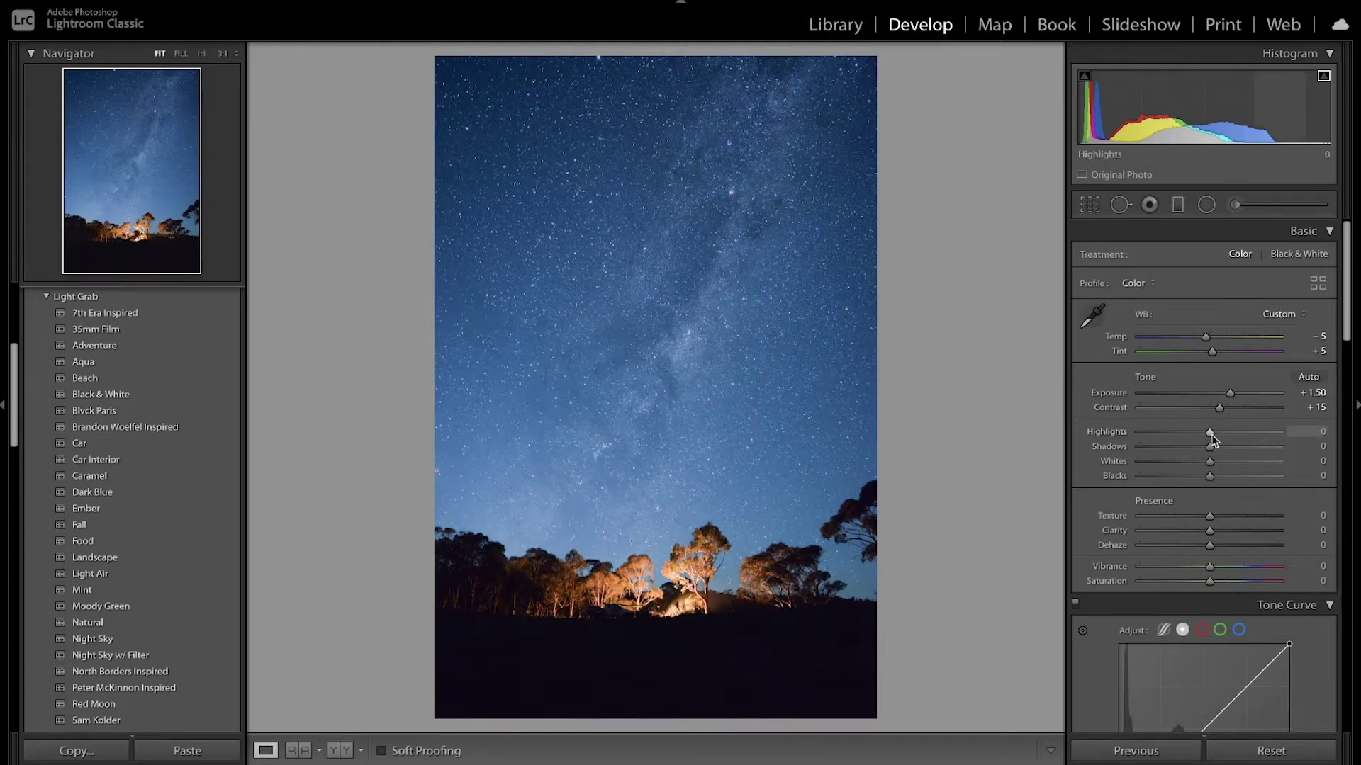
left_click_drag(1212, 439, 1250, 450)
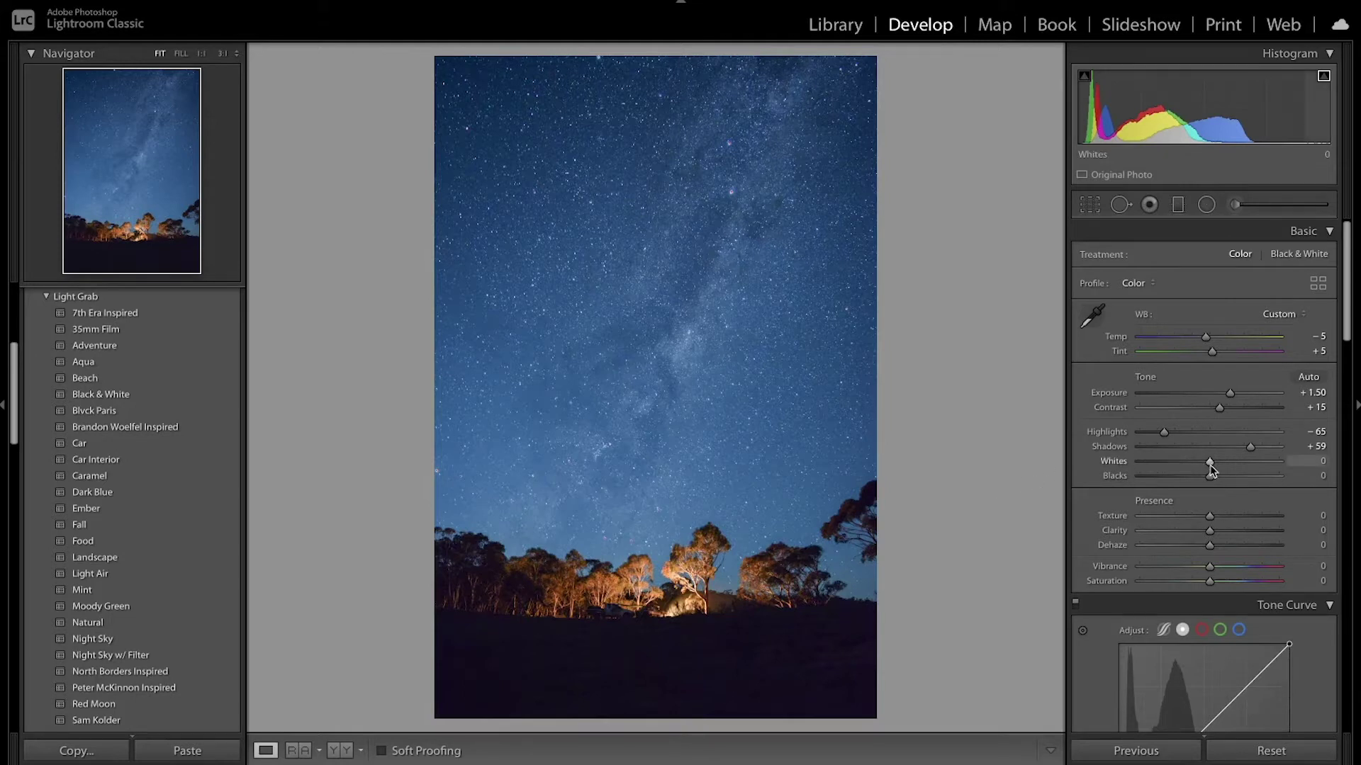
mouse_move(1210, 467)
left_mouse_down()
mouse_move(1176, 467)
mouse_move(1205, 479)
mouse_move(1193, 480)
left_mouse_up()
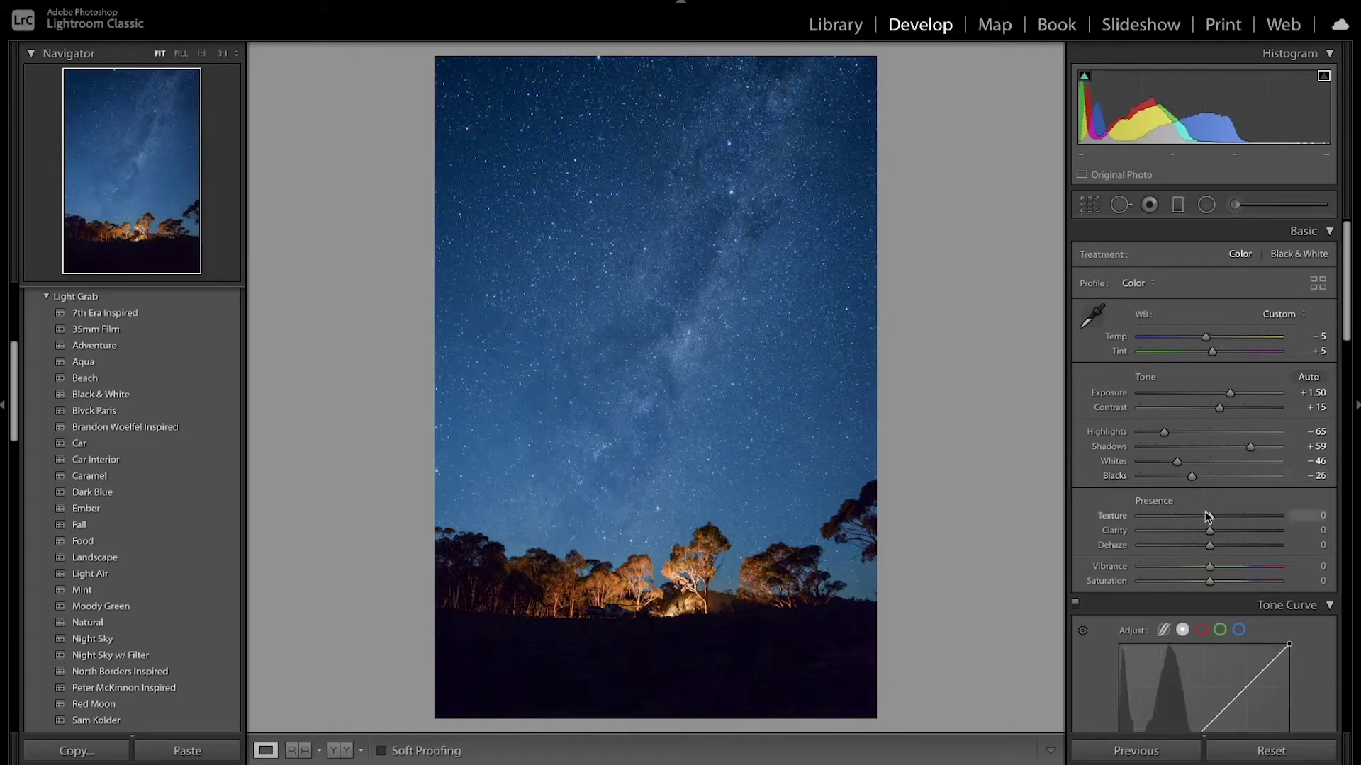
- Set Texture +7, Clarity +7, Dehaze +5, Vibrance −16 and Saturation +19, and compare the result with the original photo
left_click_drag(1209, 517, 1215, 550)
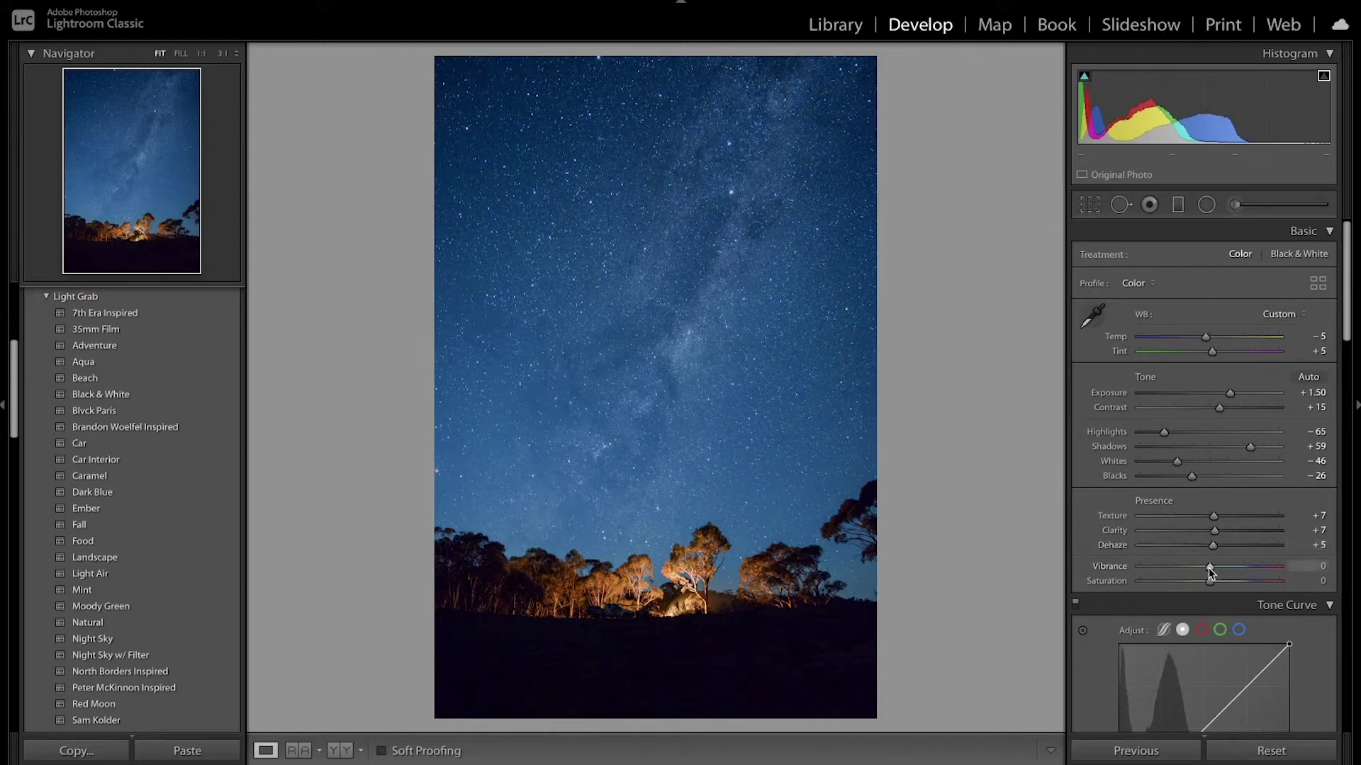
mouse_move(1210, 571)
left_mouse_down()
mouse_move(1190, 573)
mouse_move(1226, 583)
left_mouse_up()
key("backslash")
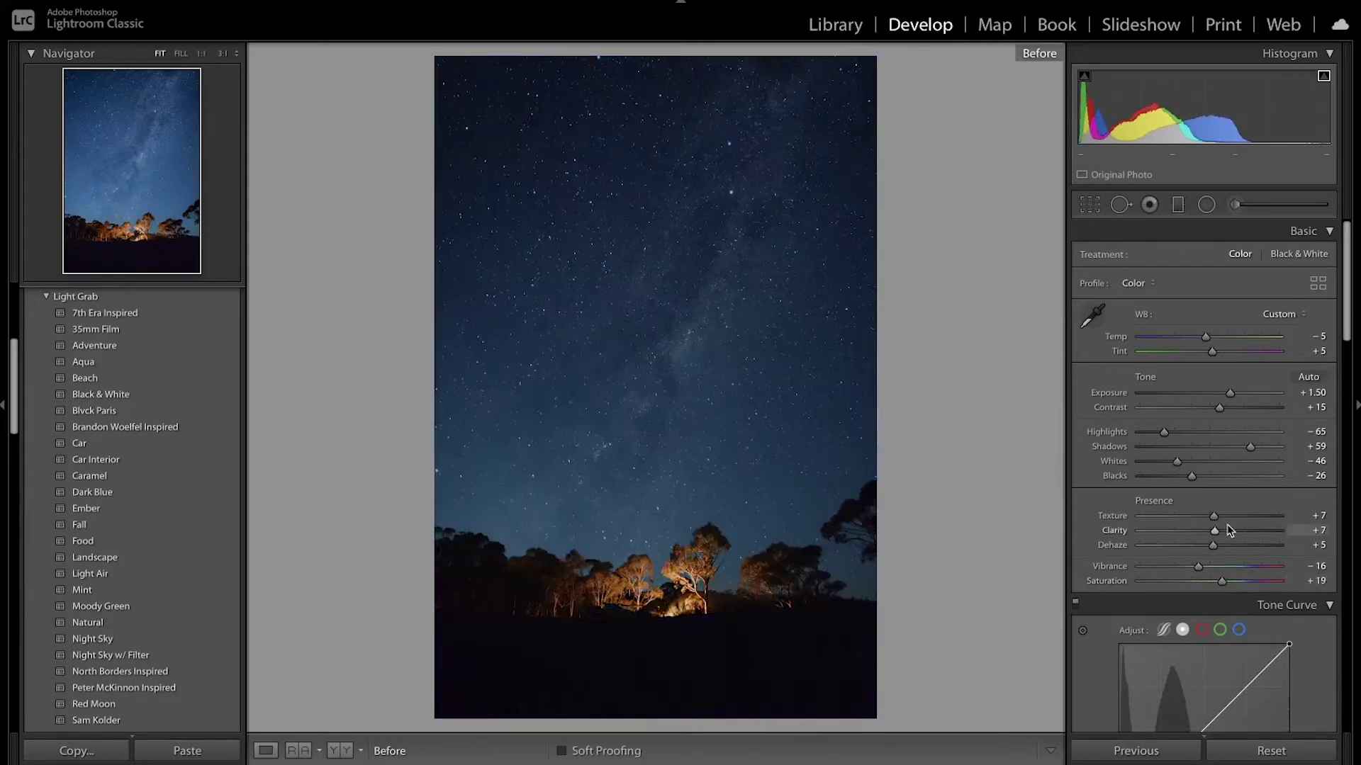
key("backslash")
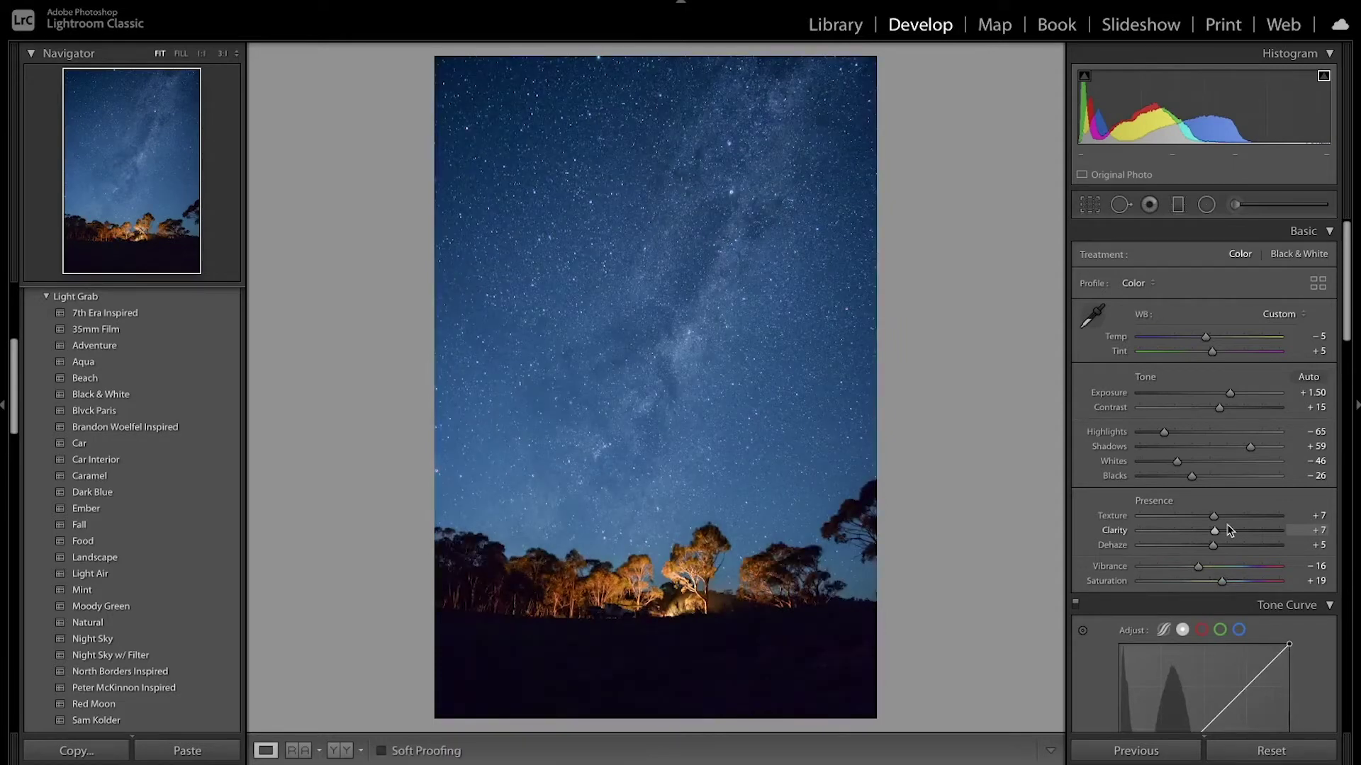
- Add three points to the tone curve and shape it into an S-curve, with the highlights point at input 187, output 213
scroll(1230, 530, "down", 5)
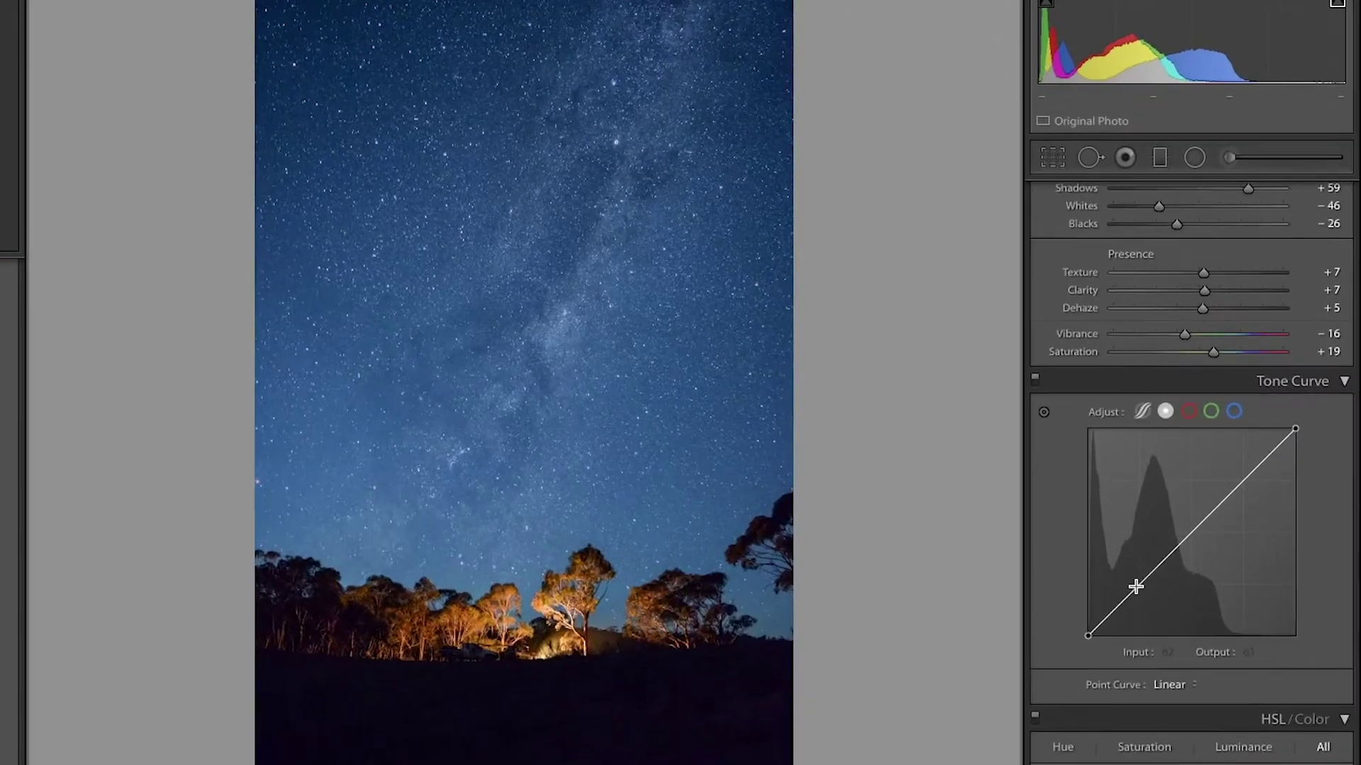
left_click(1137, 587)
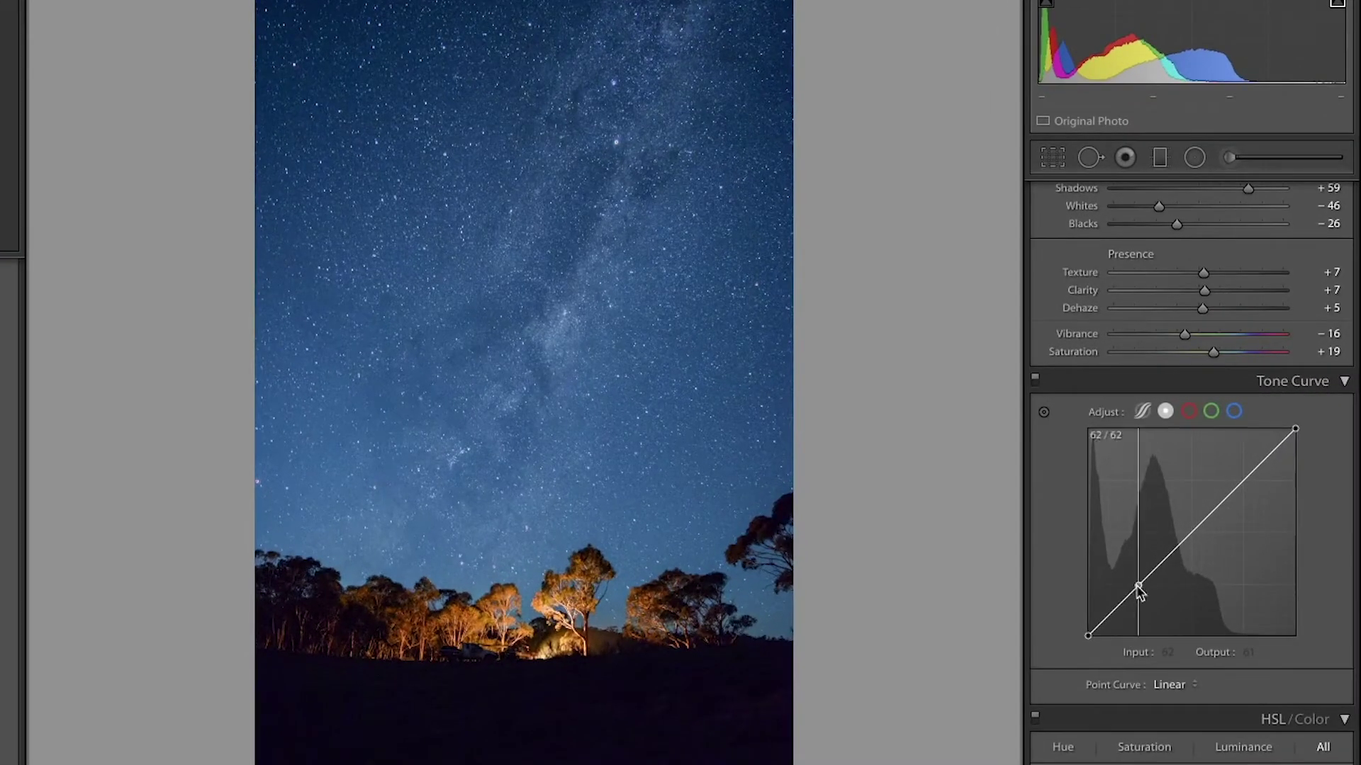
left_click(1190, 529)
left_click(1246, 477)
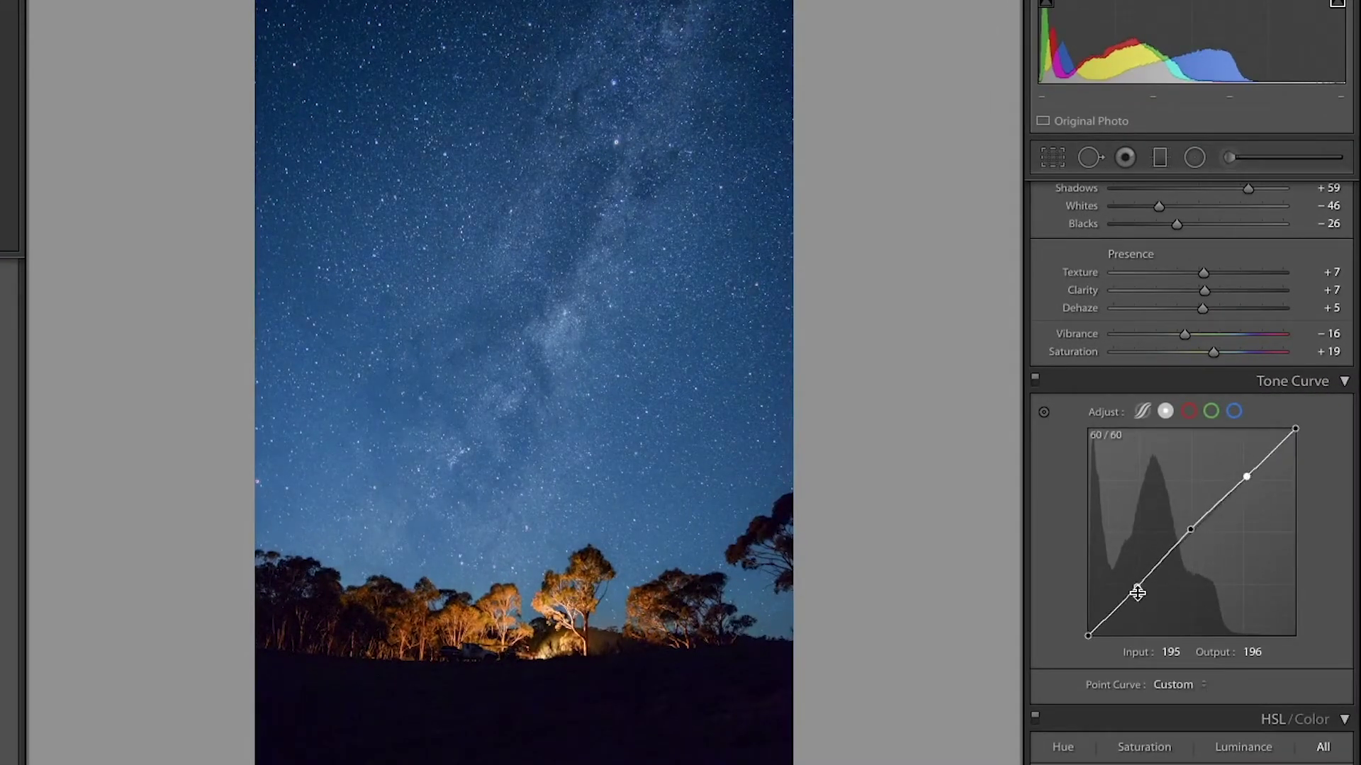
left_click_drag(1136, 587, 1141, 600)
left_click_drag(1189, 535, 1181, 533)
left_click_drag(1246, 477, 1242, 467)
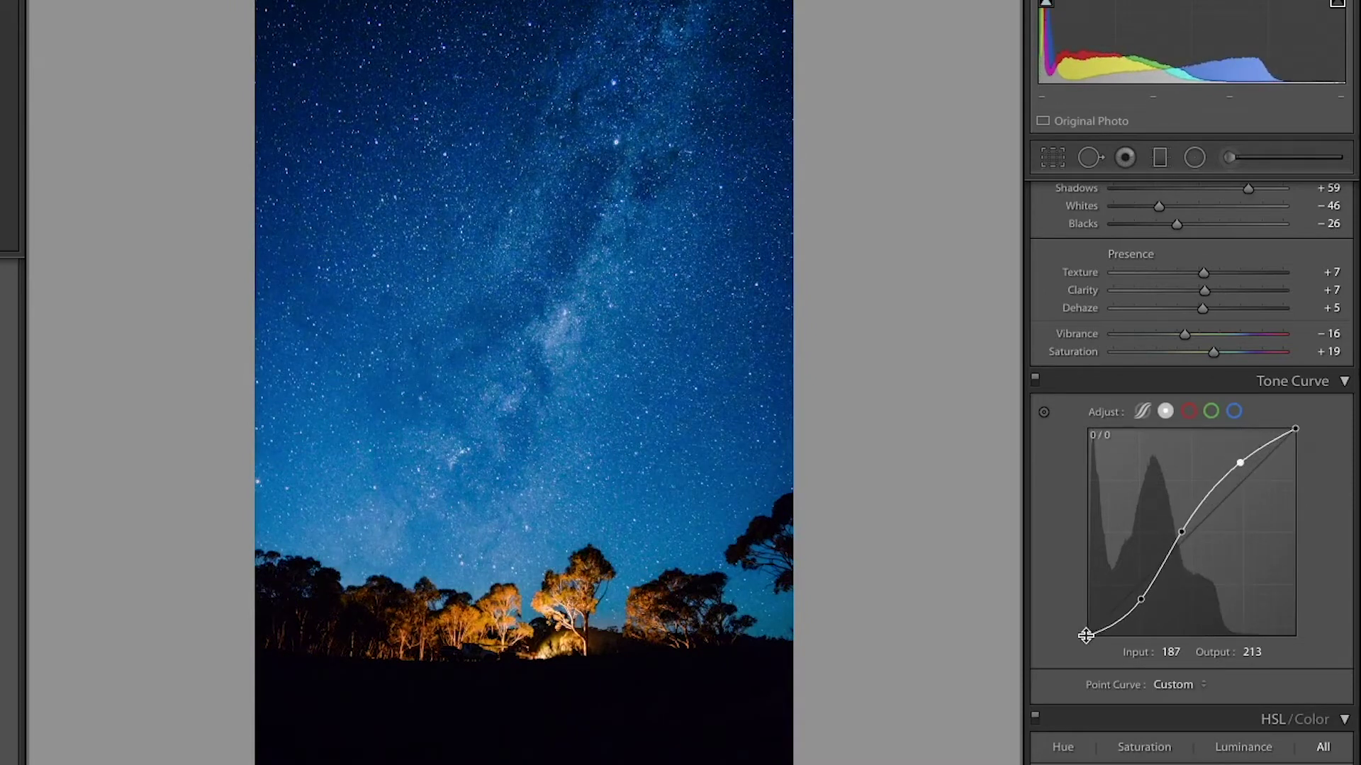
- Fade the tone curve's black point to output 12 and white point to output 241, and compare the photo with the curve off and on
left_click_drag(1088, 635, 1087, 627)
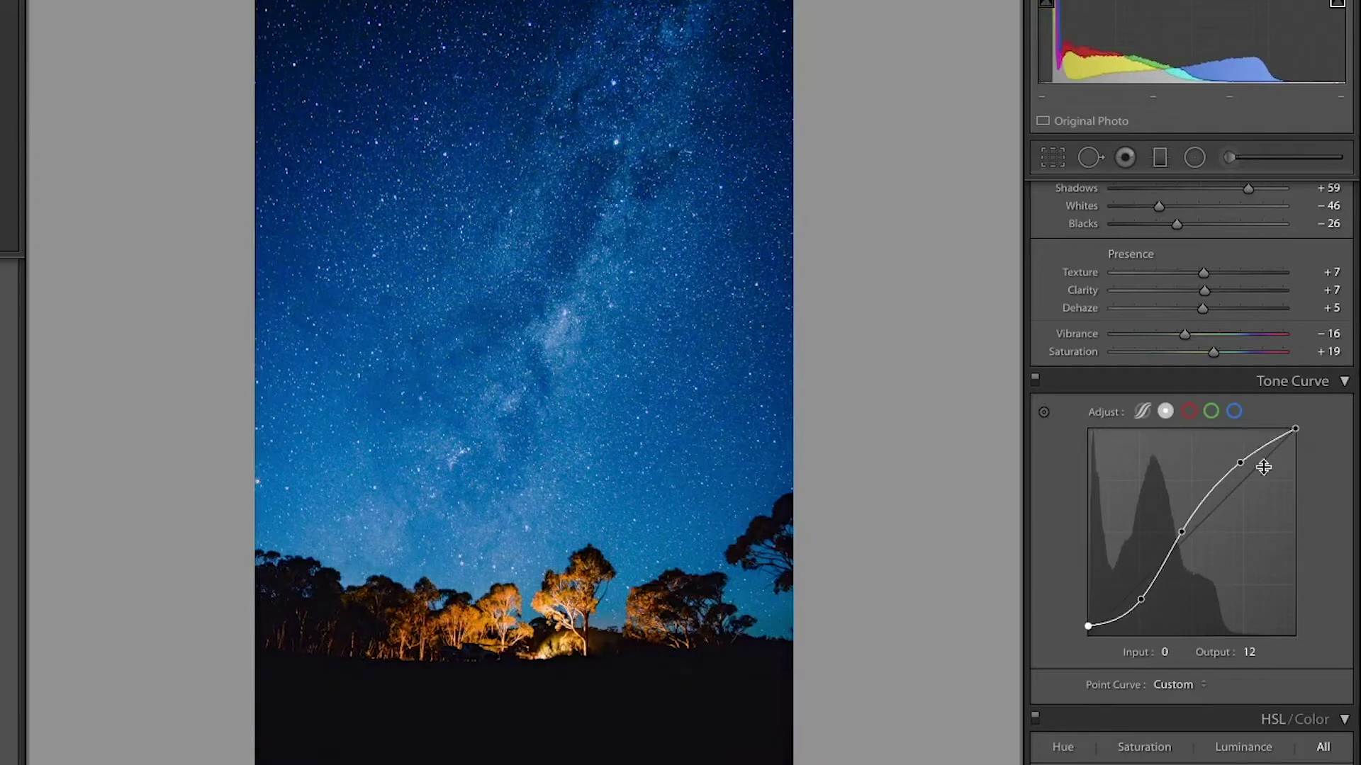
left_click_drag(1296, 430, 1296, 441)
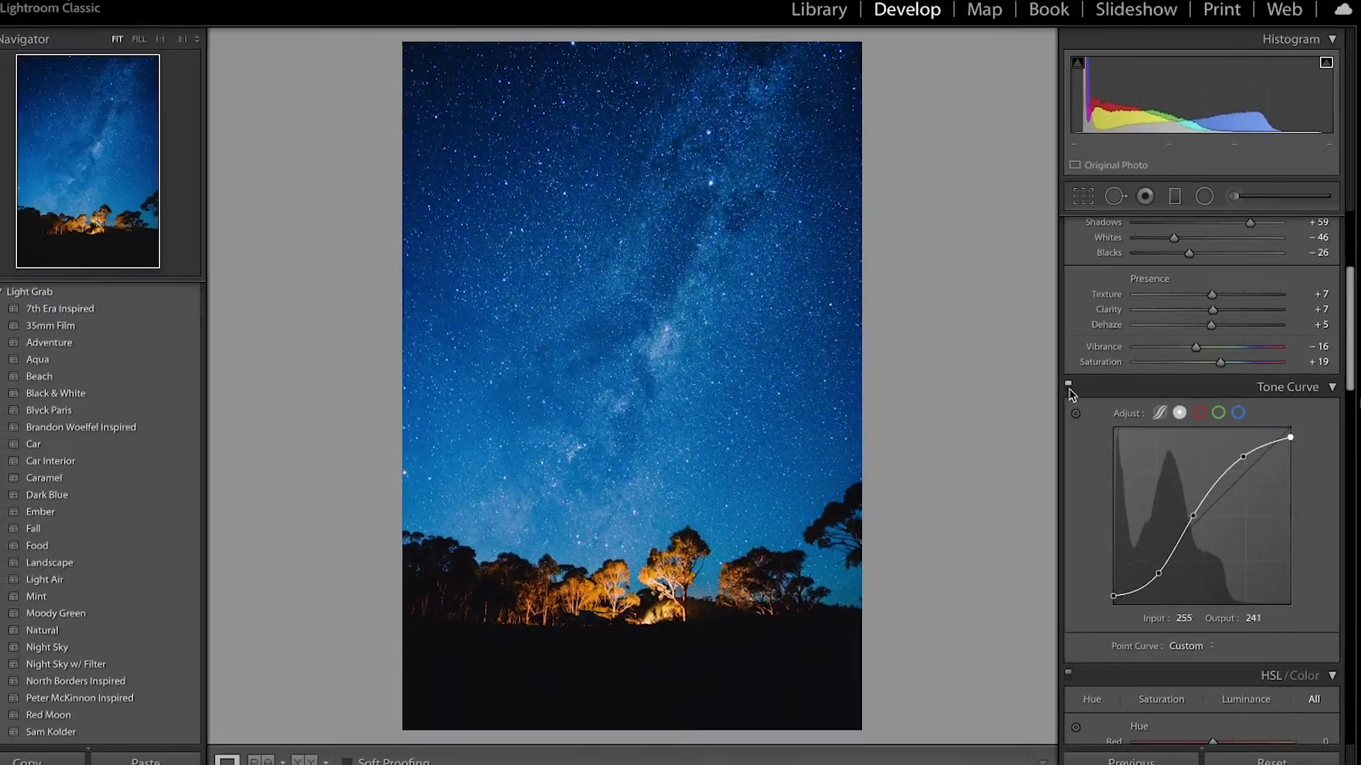
left_click(1034, 380)
left_click(1076, 390)
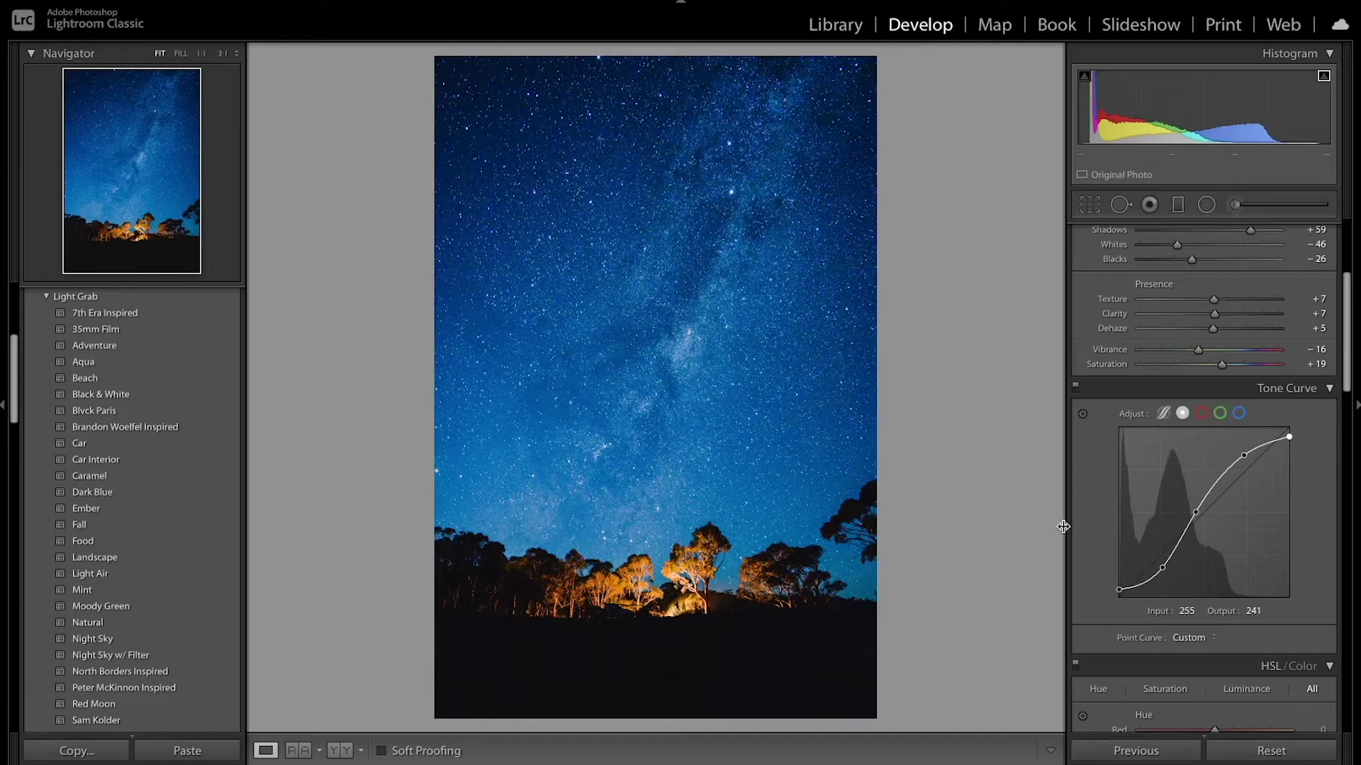
- Shift the warm hues in HSL to red +49, orange −35 and yellow −67
scroll(1156, 521, "down", 5)
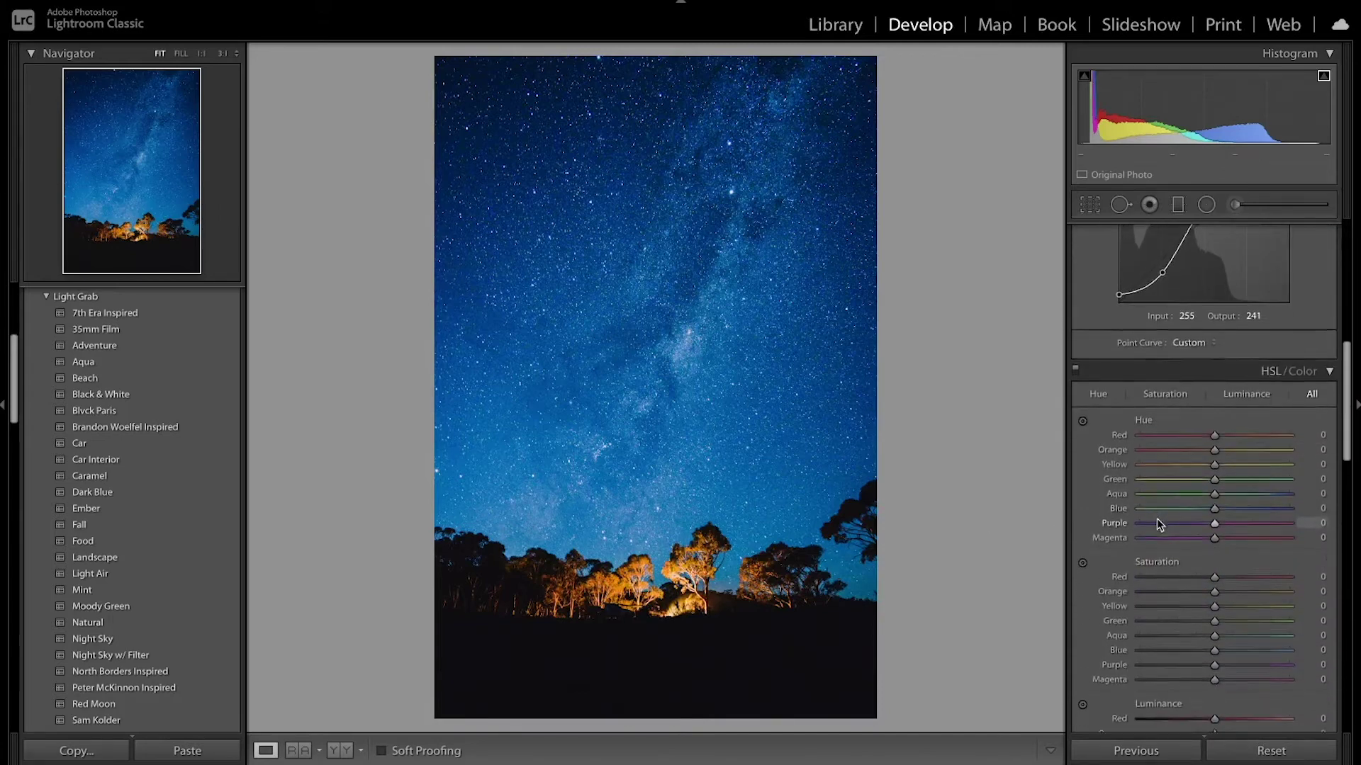
scroll(1159, 524, "down", 3)
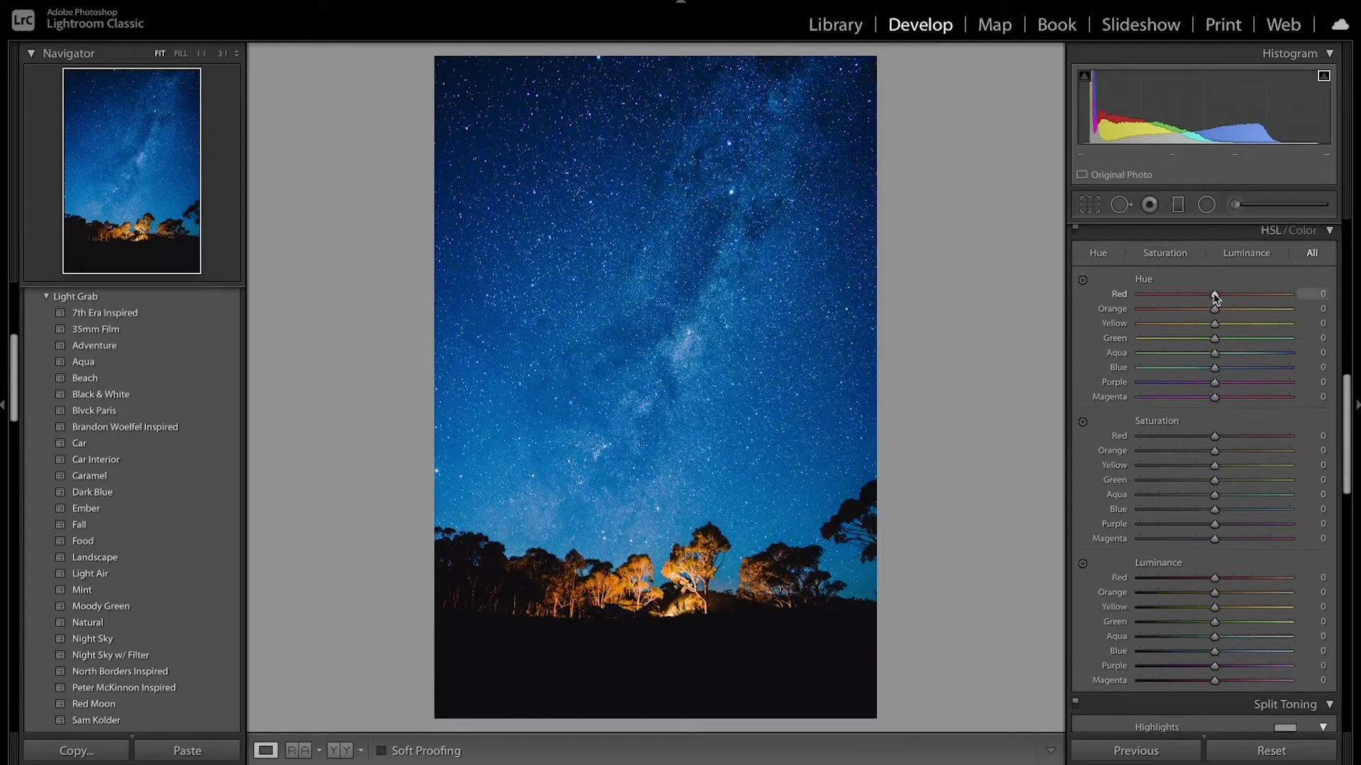
left_click_drag(1215, 296, 1250, 299)
left_click_drag(1215, 310, 1185, 313)
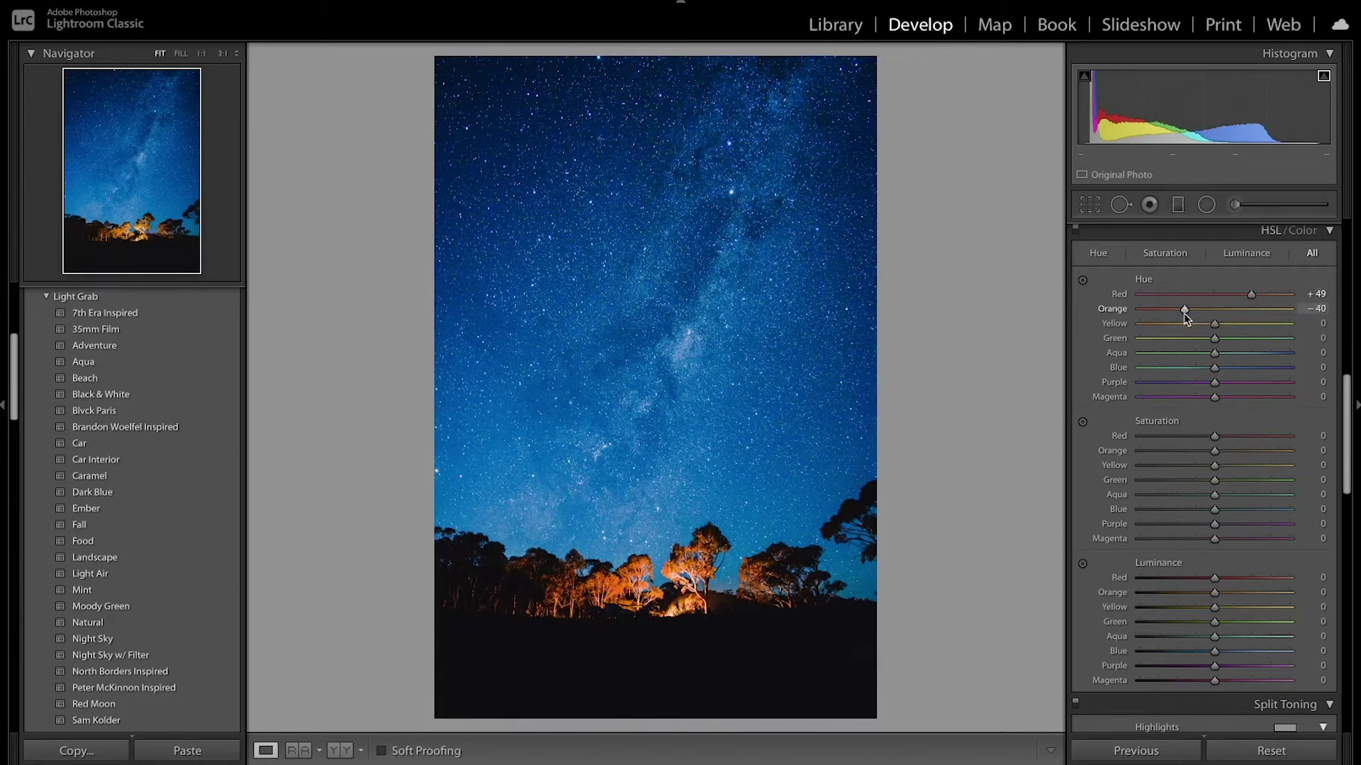
left_click_drag(1214, 326, 1187, 312)
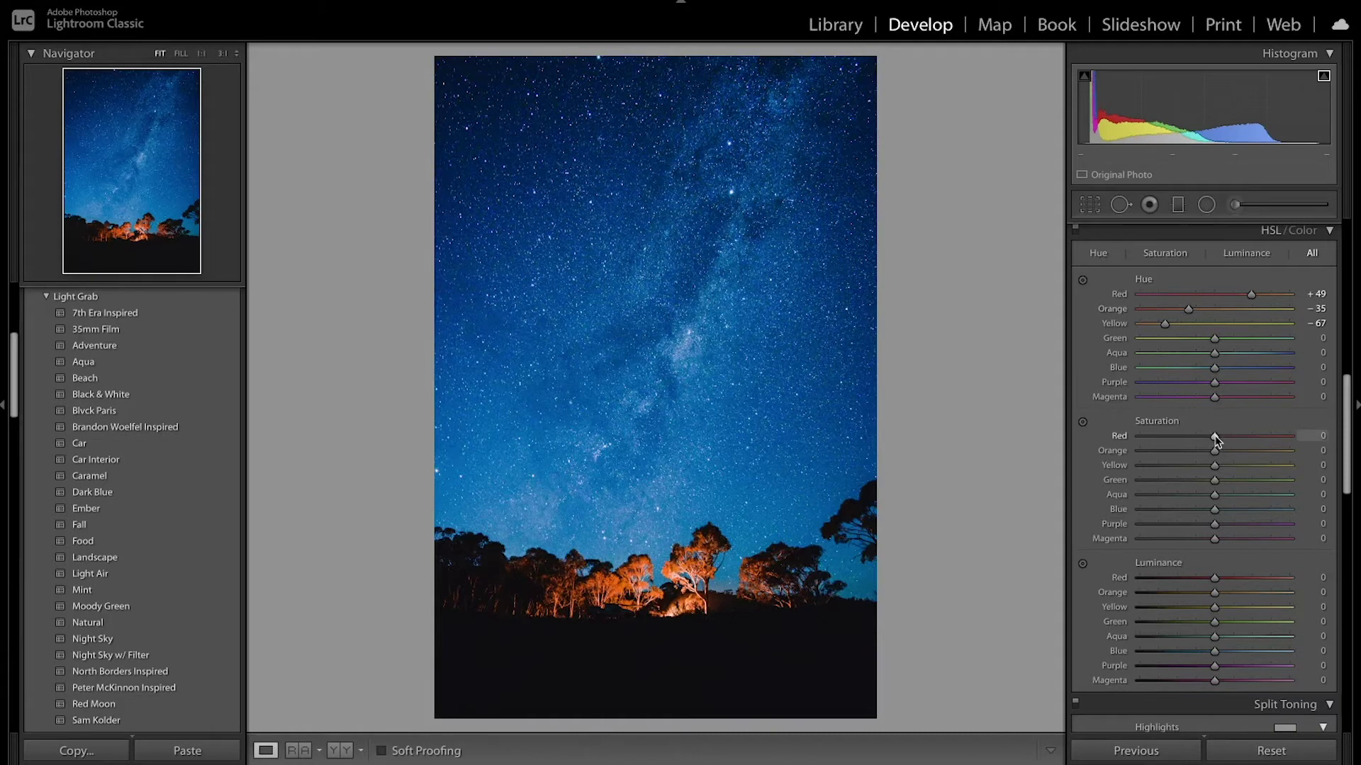
- Set saturation to red −37, orange −28, yellow −40 and luminance to red +13, orange −19, yellow +18, and compare with HSL off and on
left_click_drag(1216, 440, 1184, 470)
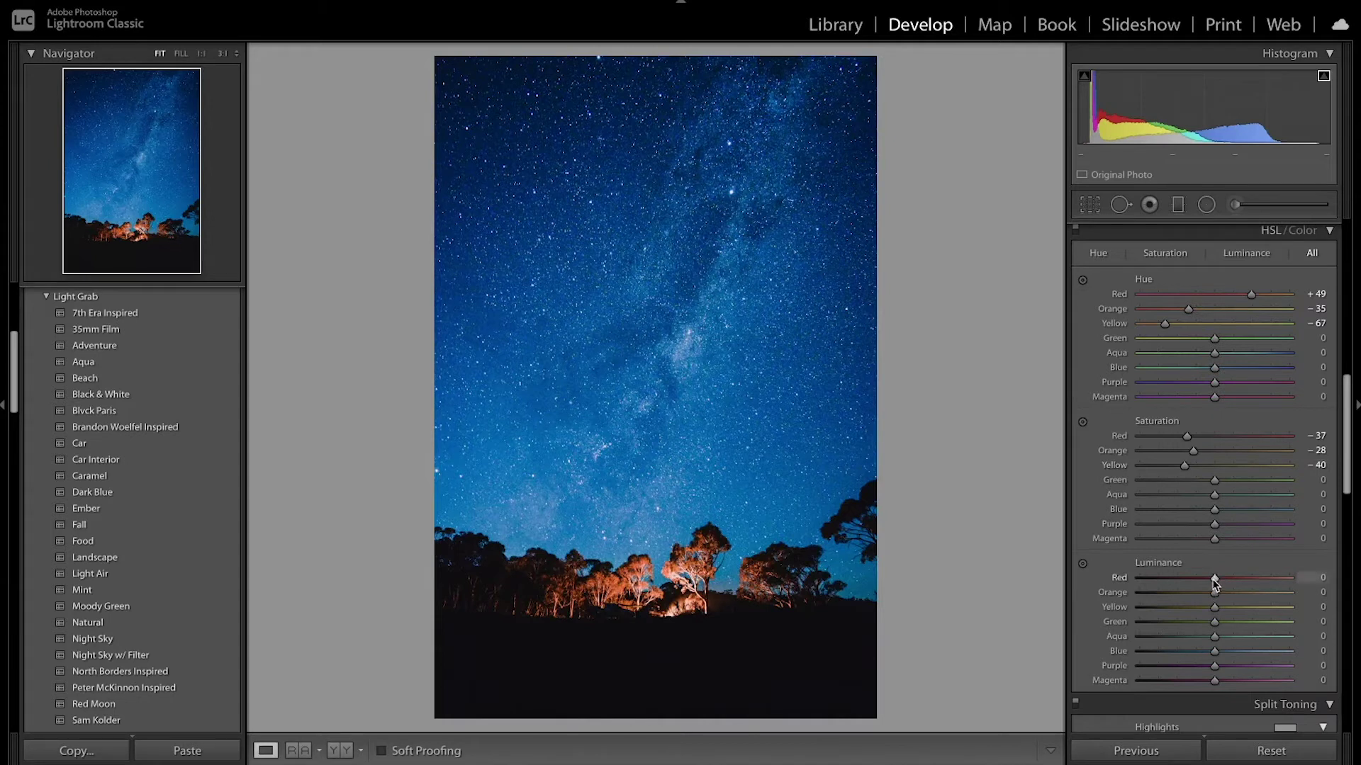
left_click_drag(1215, 583, 1225, 583)
left_click_drag(1210, 593, 1201, 594)
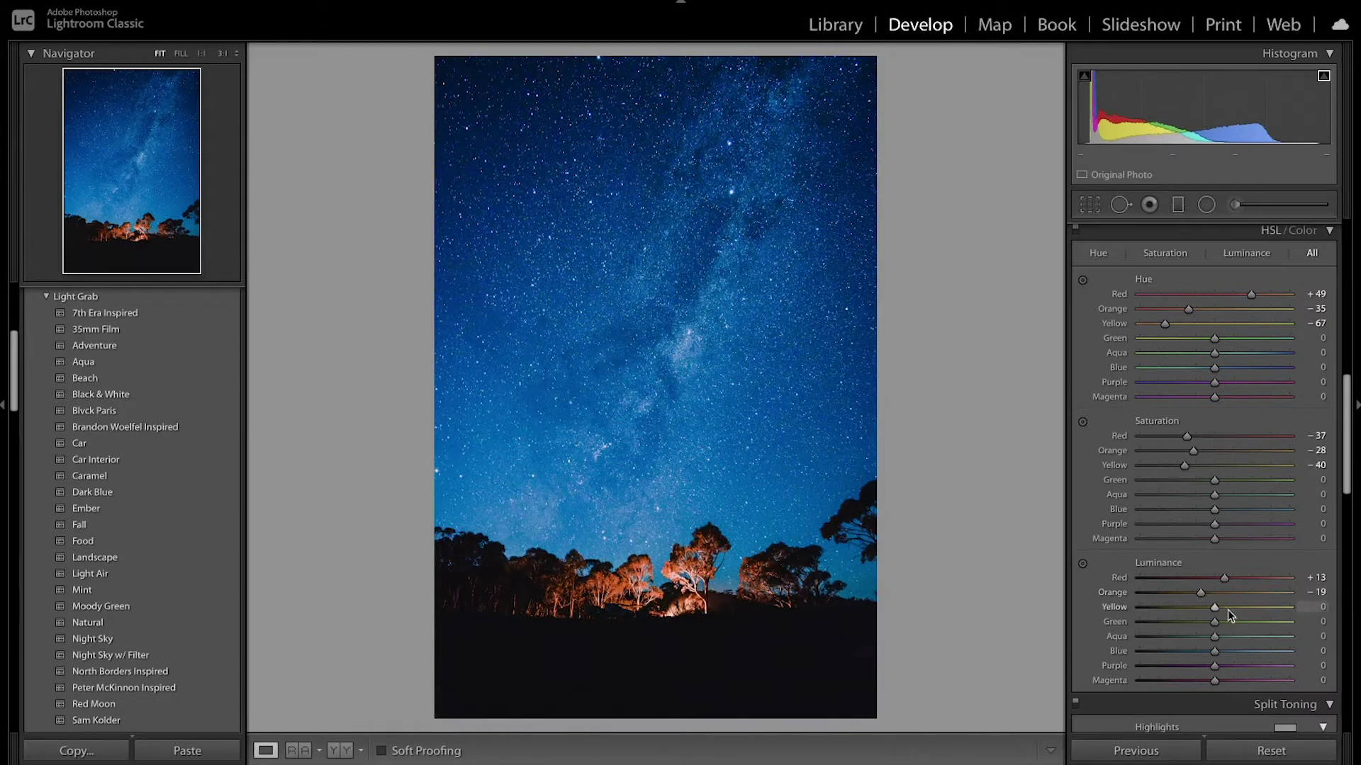
left_click_drag(1215, 608, 1231, 613)
left_click(1074, 230)
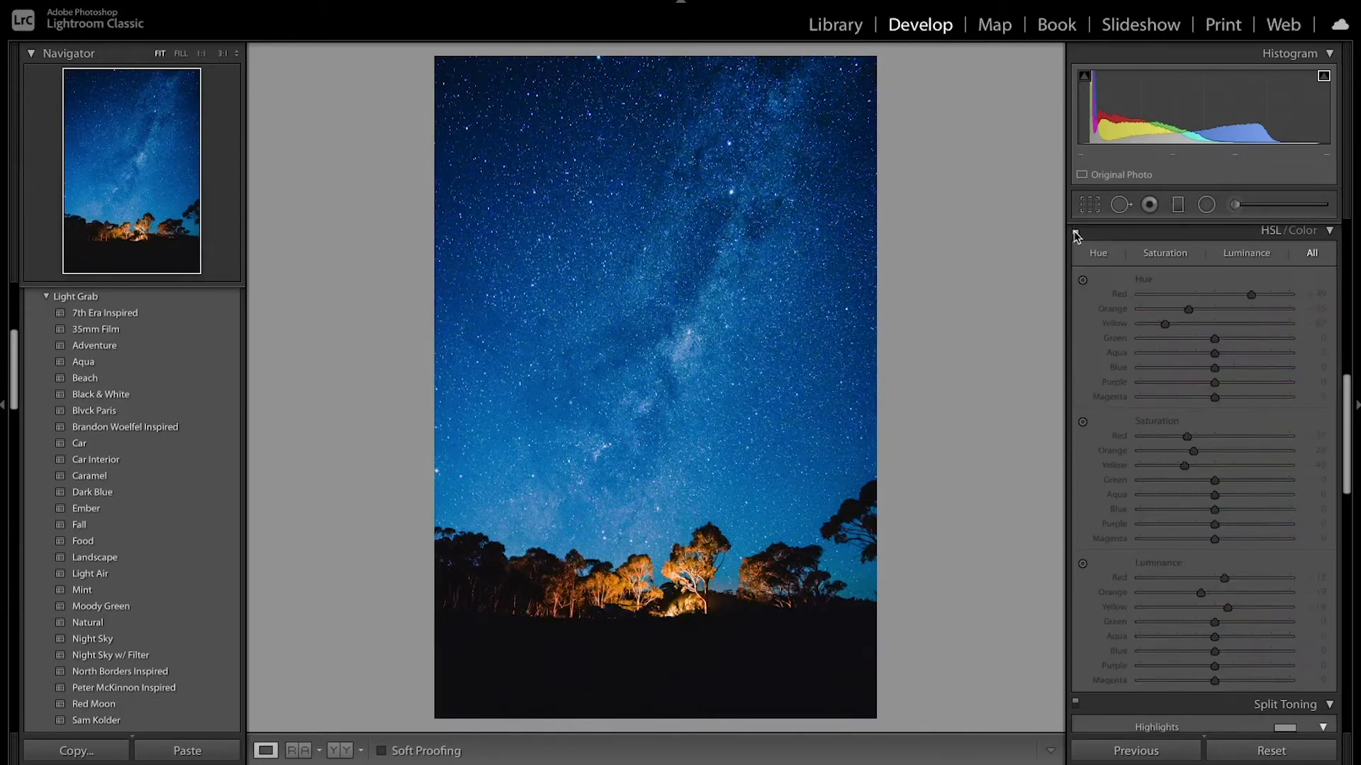
left_click(1074, 229)
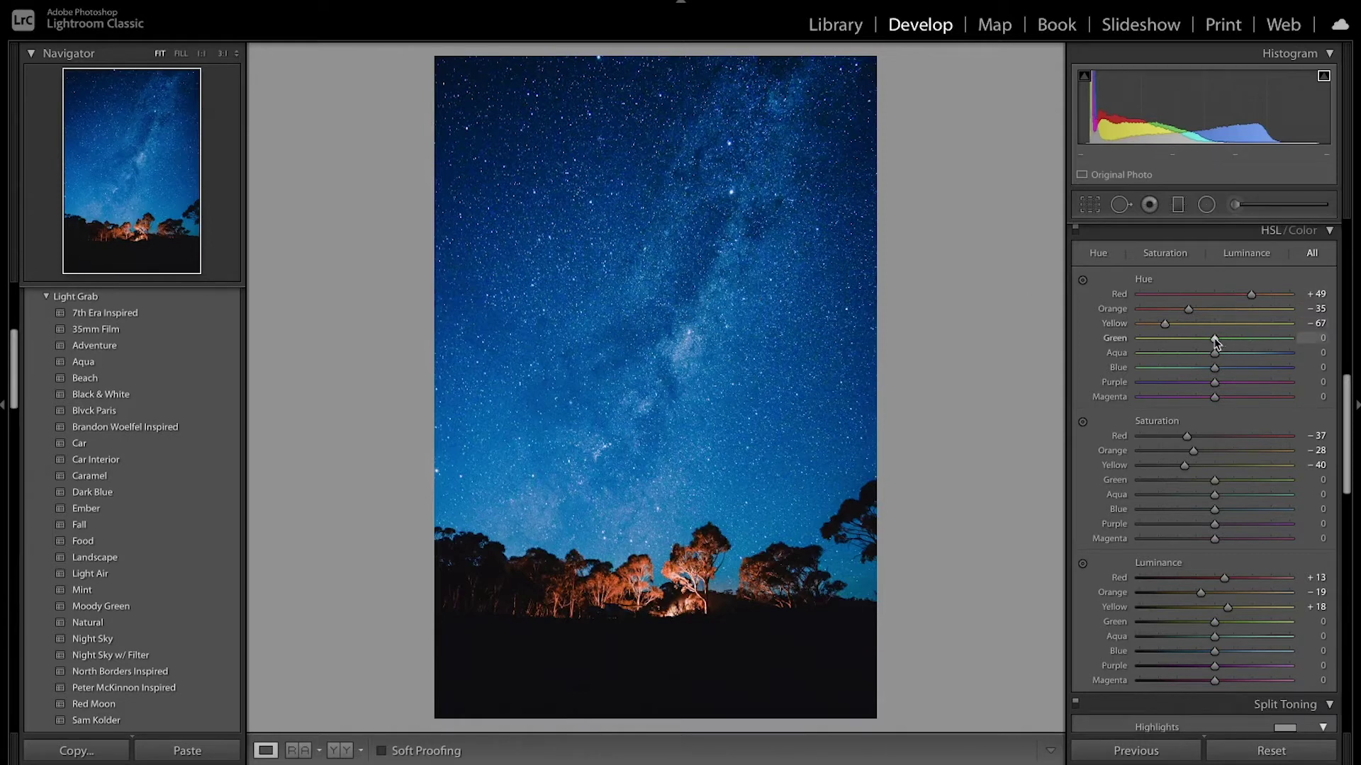
- Shift the cool hues in HSL to green −34, aqua +37 and blue −9
left_click_drag(1215, 341, 1191, 345)
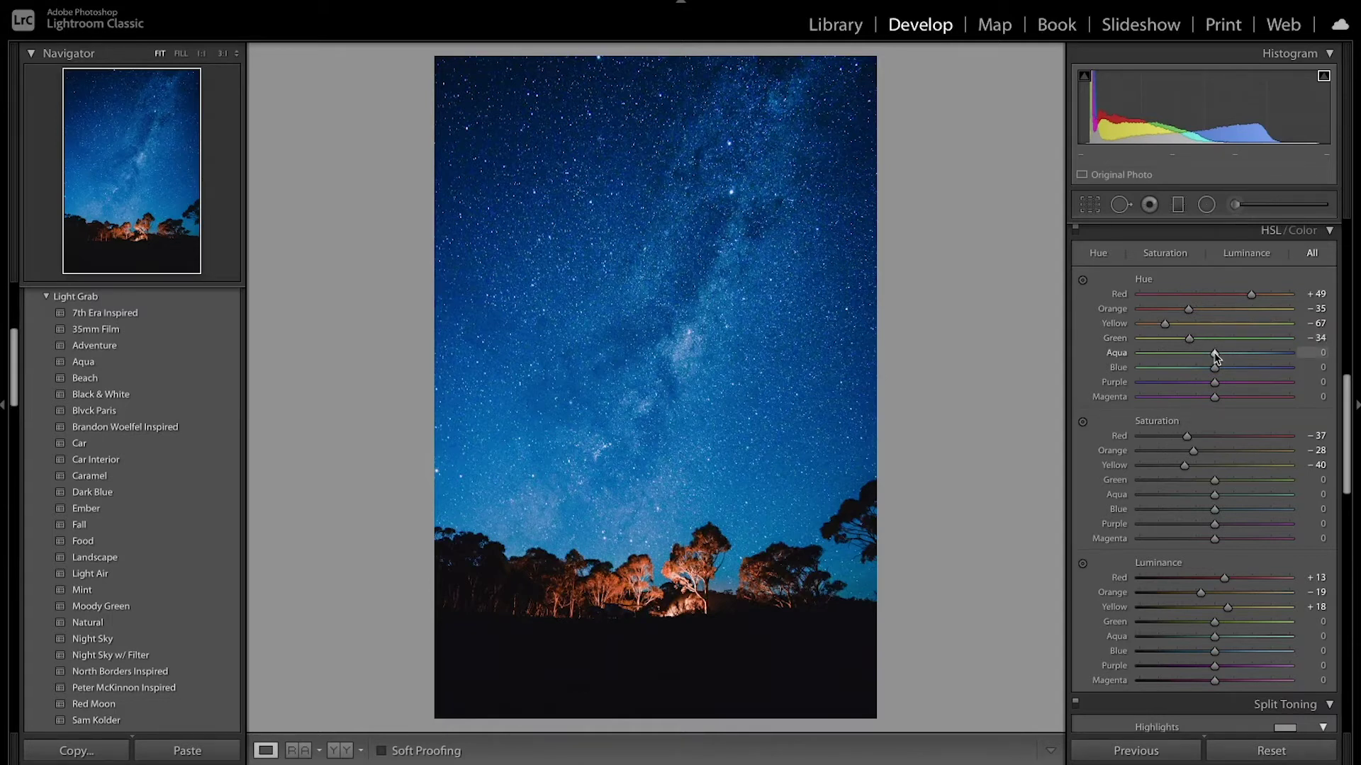
left_click_drag(1214, 353, 1243, 357)
left_click_drag(1213, 368, 1208, 372)
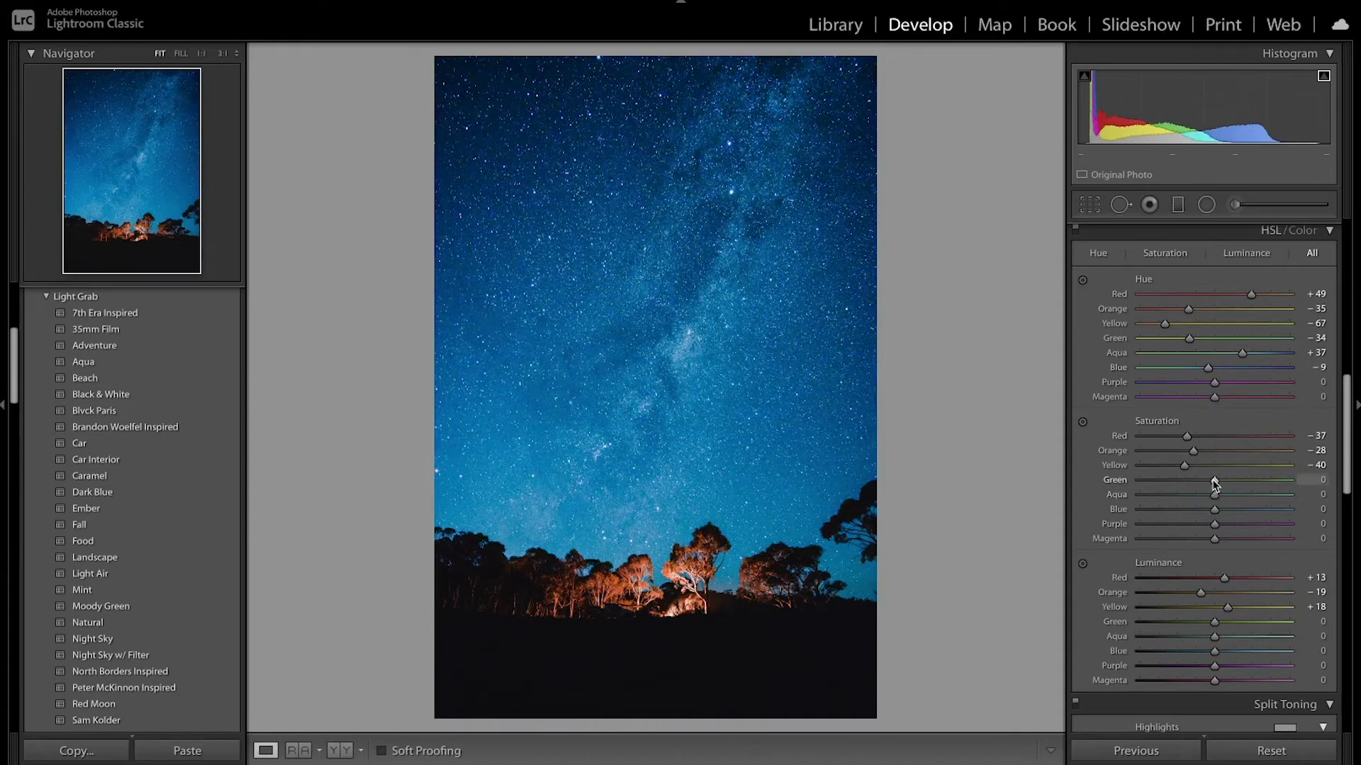
- Set saturation to green −40, aqua −22 and blue −36, and luminance to green −27, aqua +24 and blue +23
left_click_drag(1214, 482, 1189, 488)
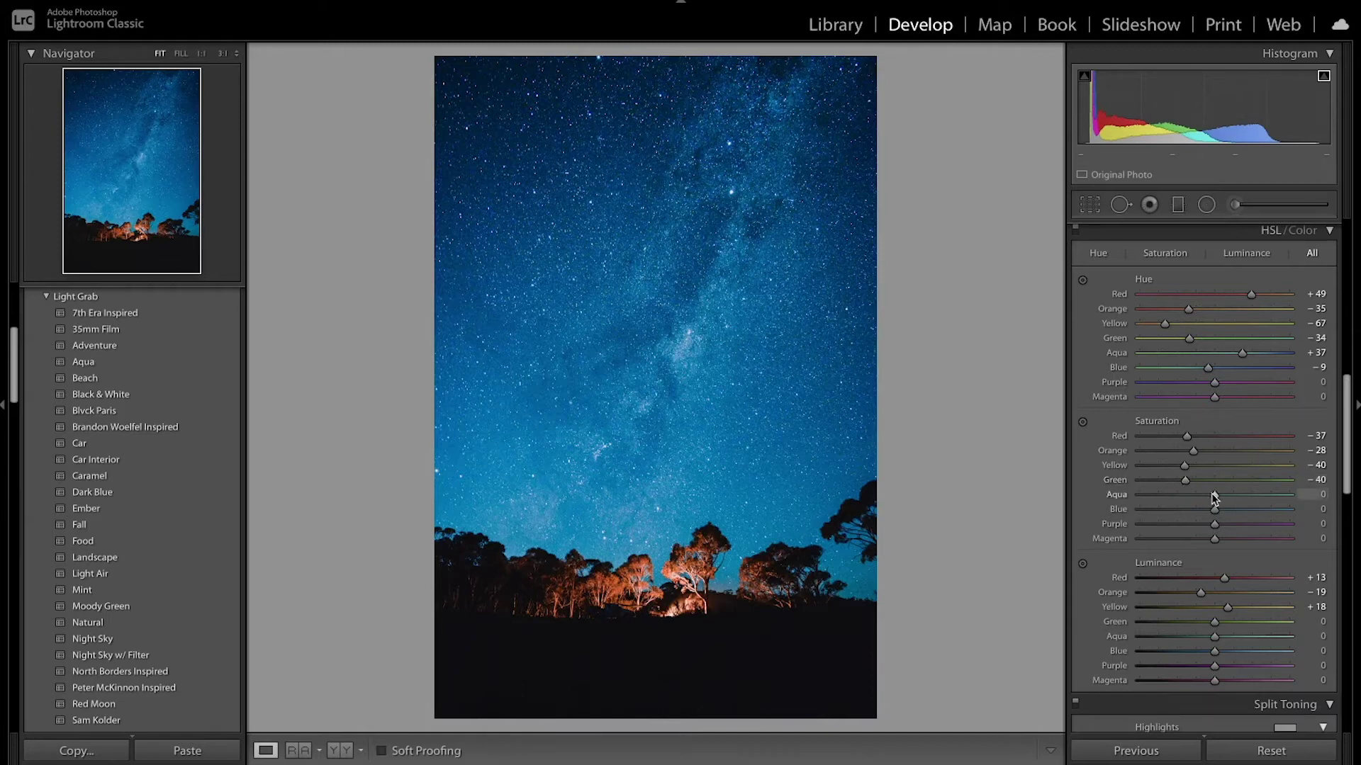
left_click_drag(1210, 494, 1187, 511)
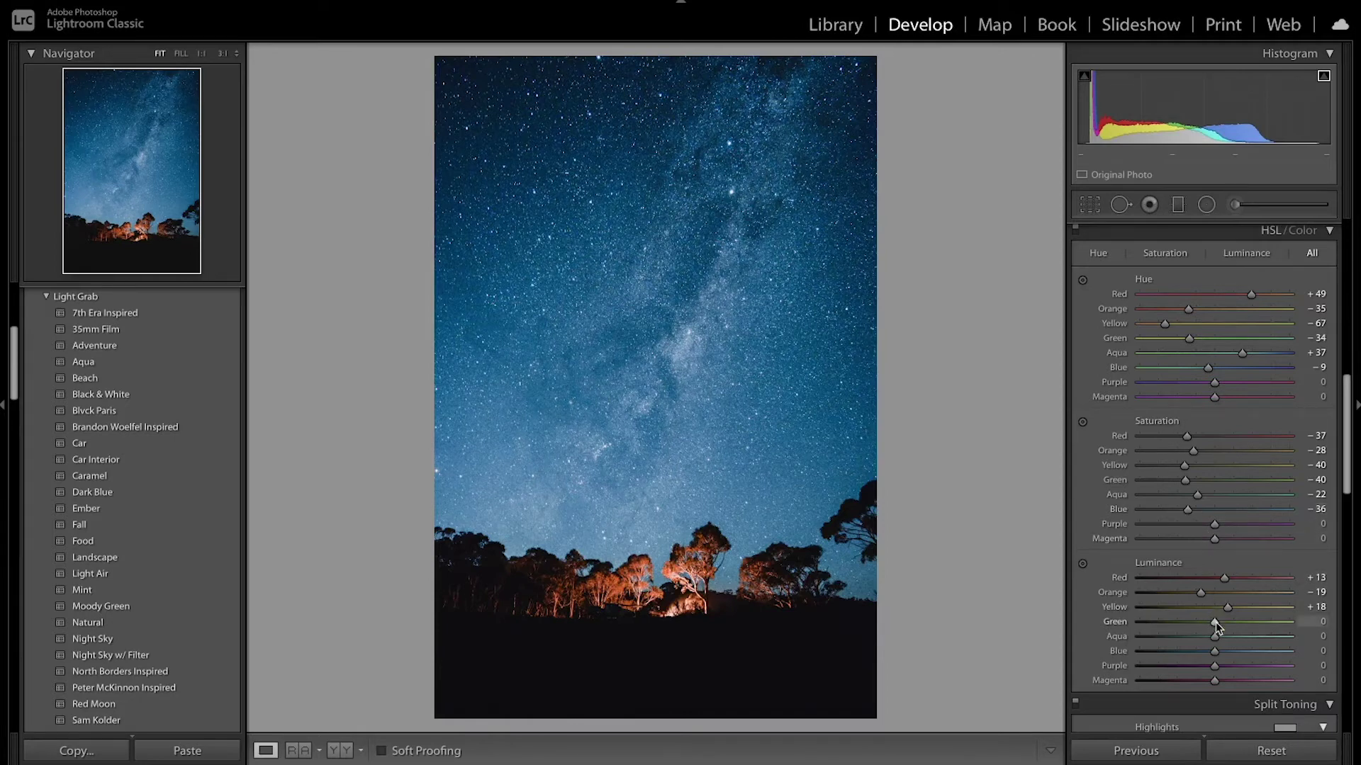
left_click_drag(1215, 625, 1233, 652)
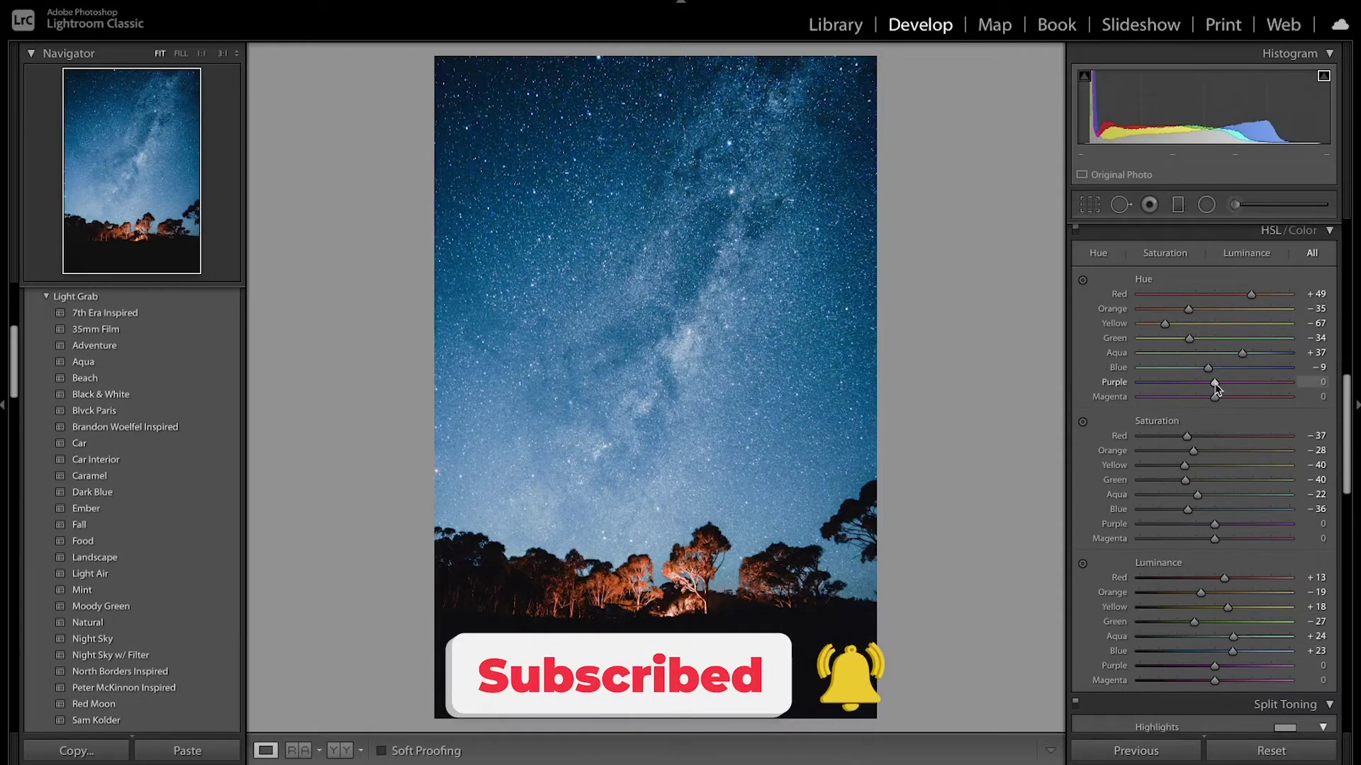
- Set purple to hue +100, saturation −29 and luminance −46, and magenta to hue −37, saturation −12 and luminance +13
left_click_drag(1215, 385, 1300, 380)
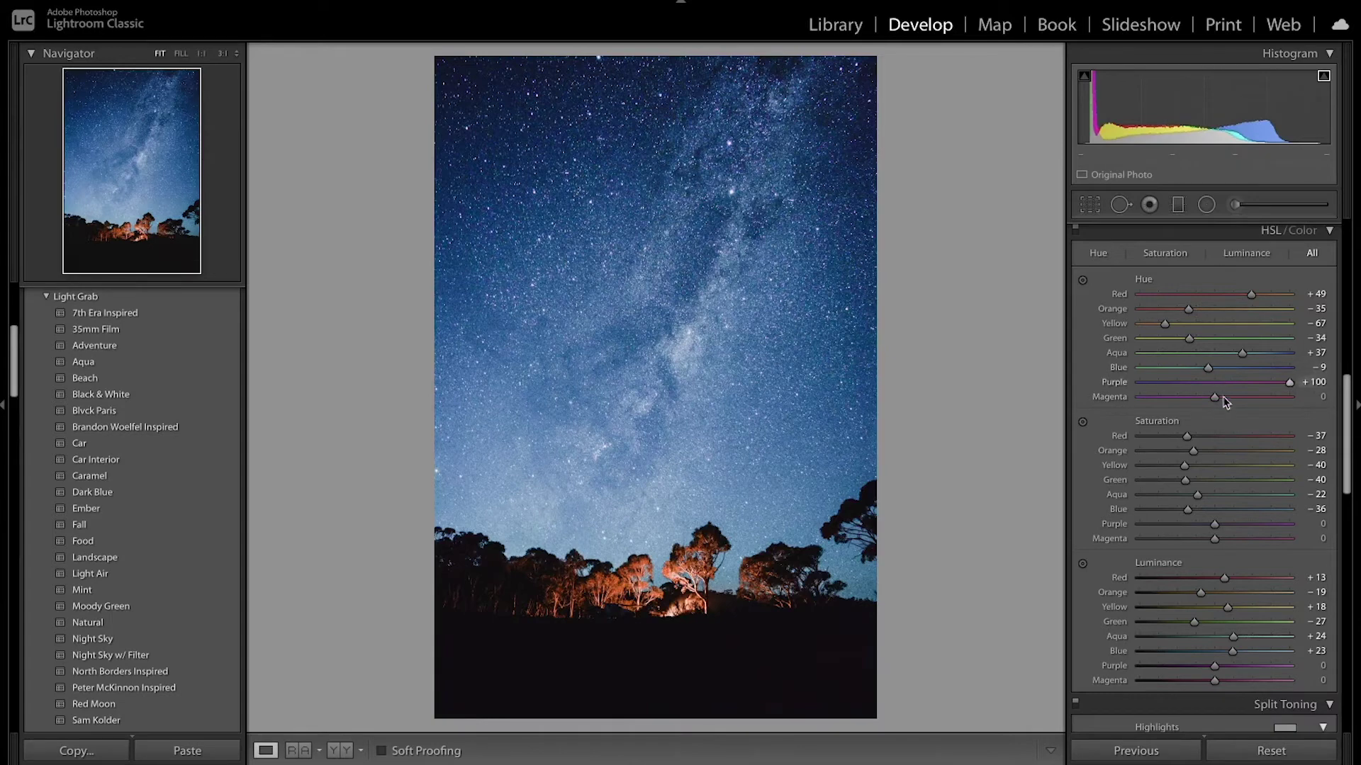
left_click_drag(1214, 398, 1189, 401)
left_click_drag(1214, 526, 1193, 531)
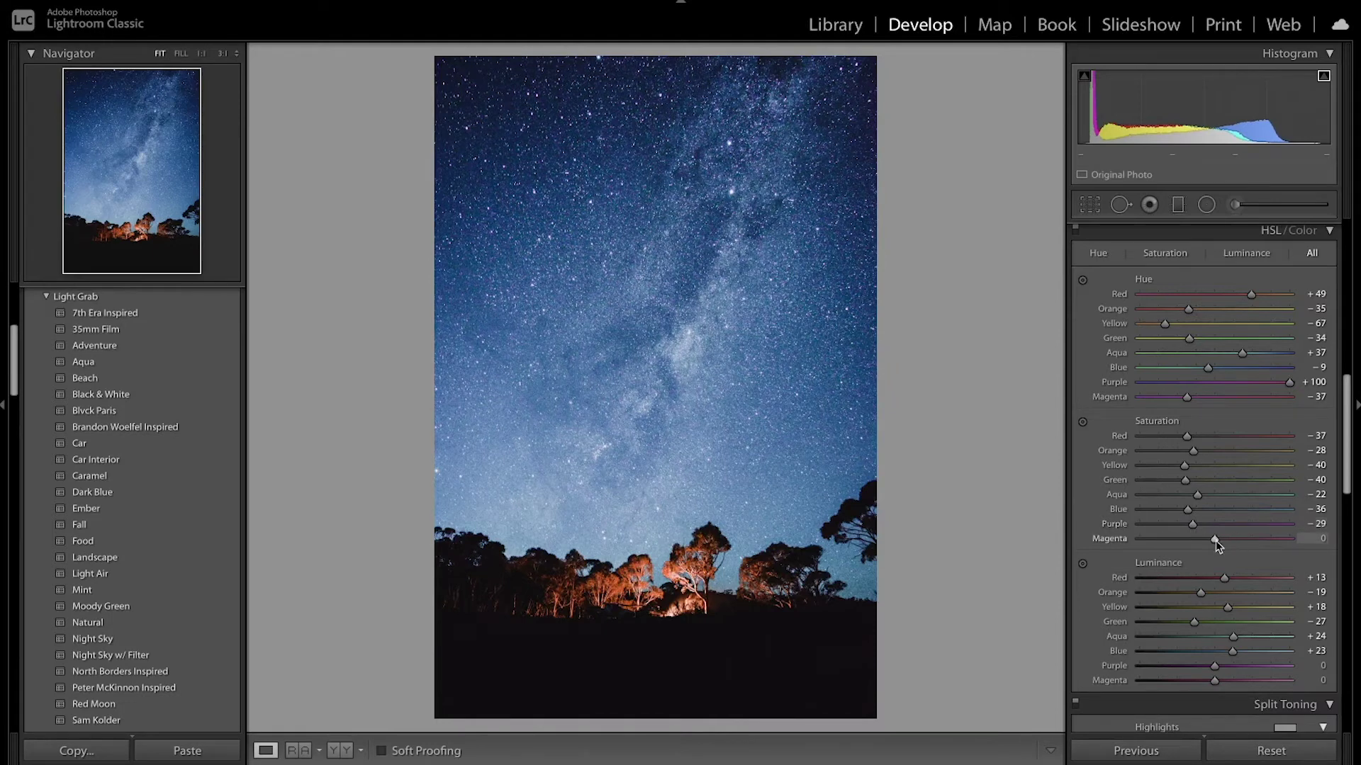
left_click_drag(1216, 543, 1208, 548)
scroll(1208, 547, "down", 1)
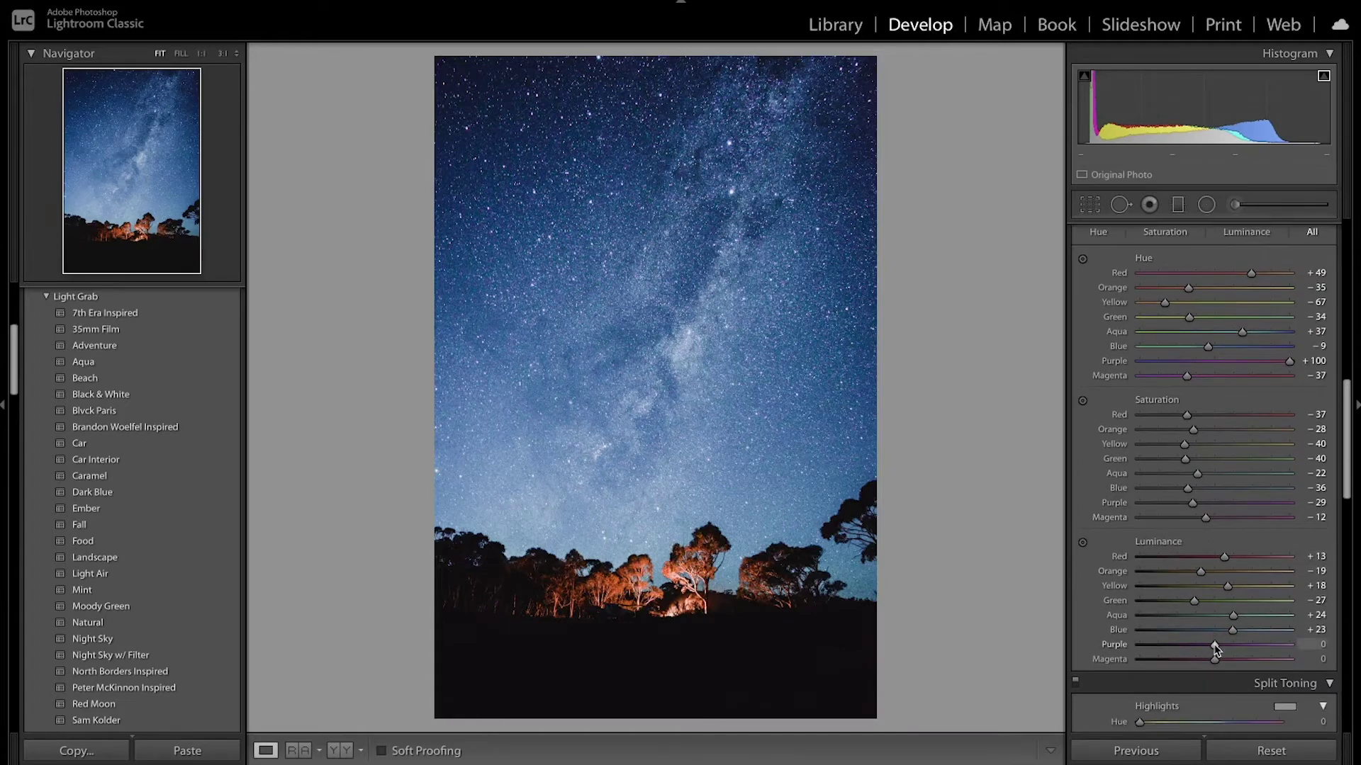
mouse_move(1216, 647)
left_mouse_down()
mouse_move(1176, 652)
mouse_move(1241, 664)
mouse_move(1215, 662)
mouse_move(1227, 663)
left_mouse_up()
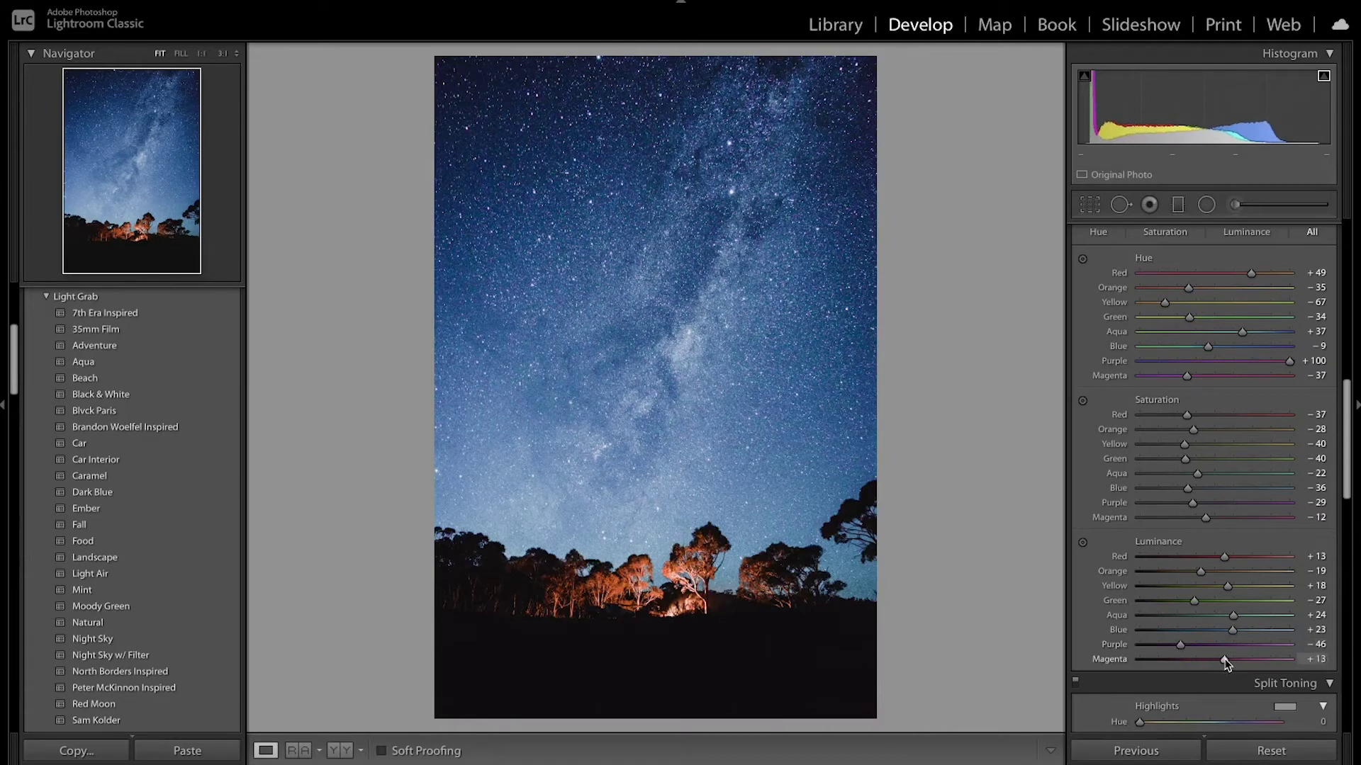
- Compare the photo with the HSL adjustments off and on
scroll(1205, 517, "up", 2)
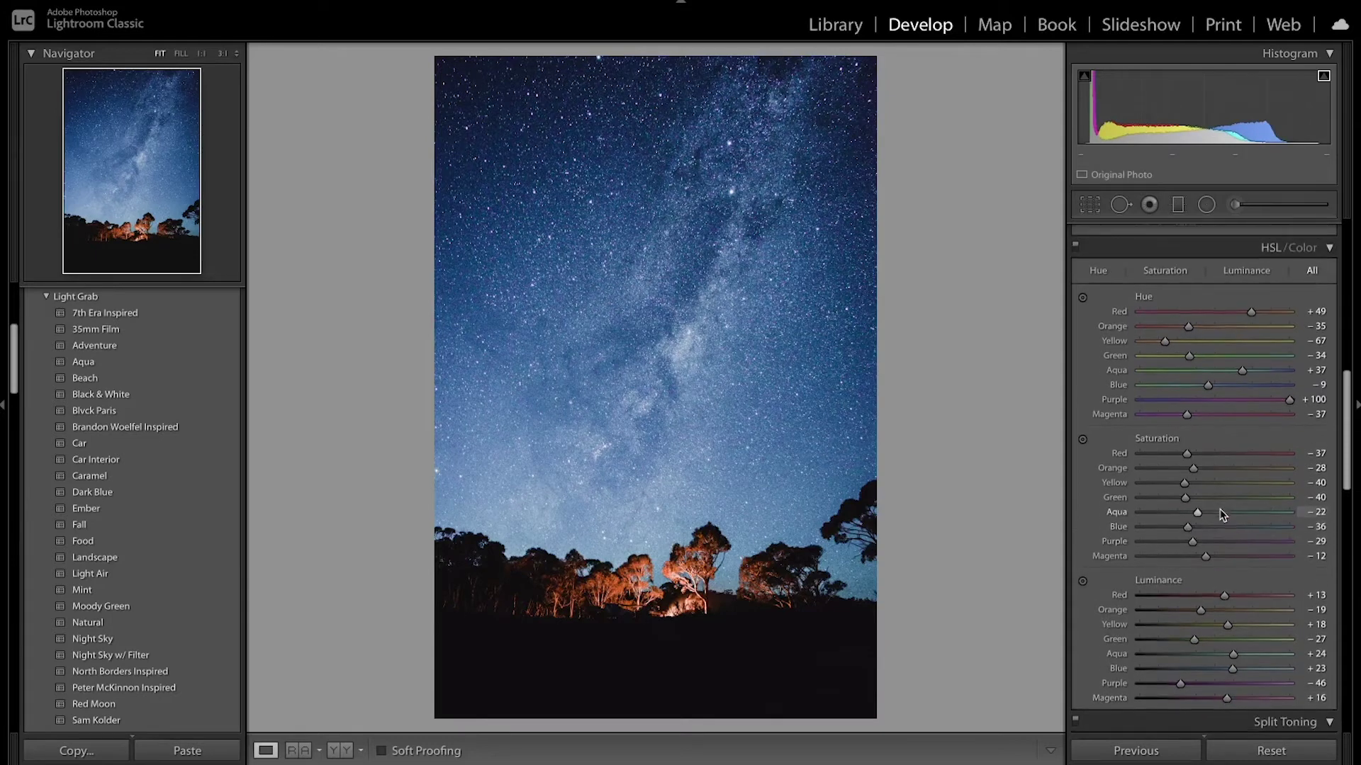
left_click(1076, 269)
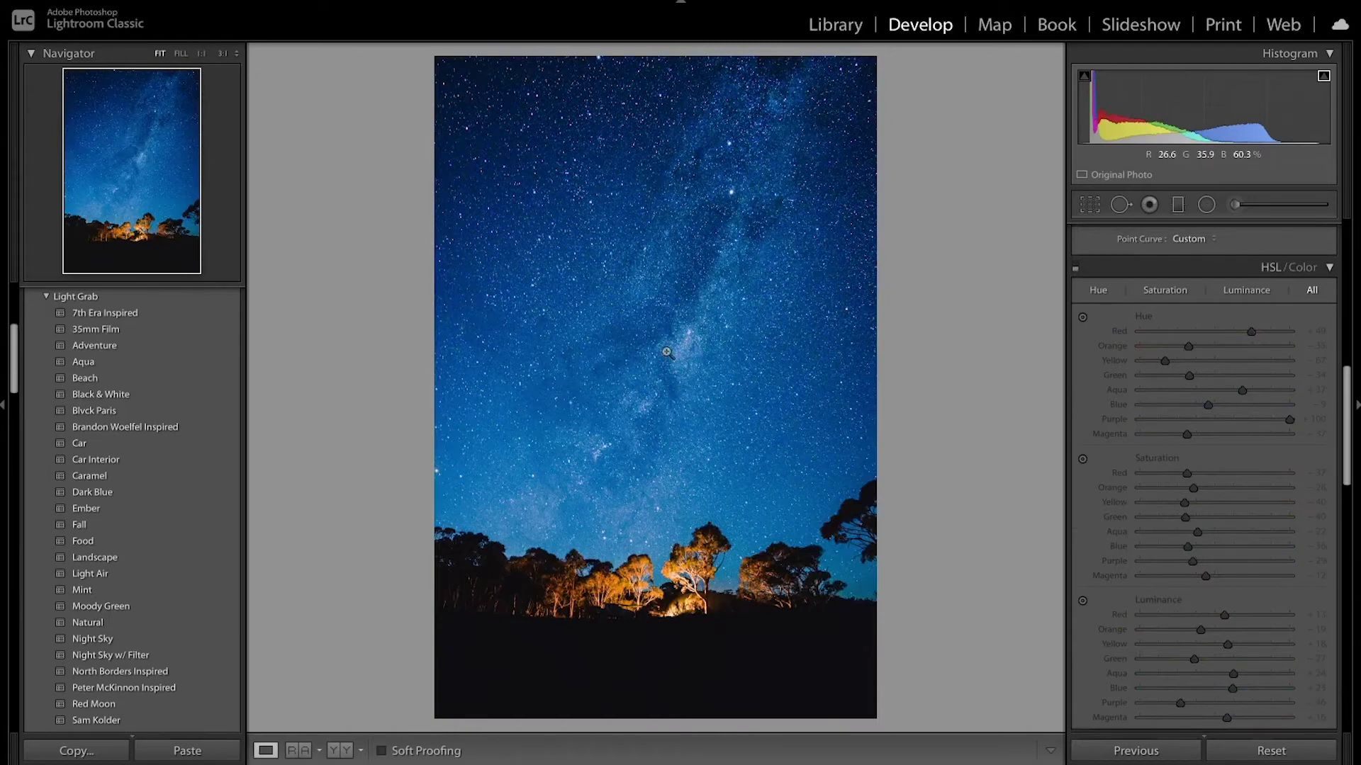
left_click(1075, 268)
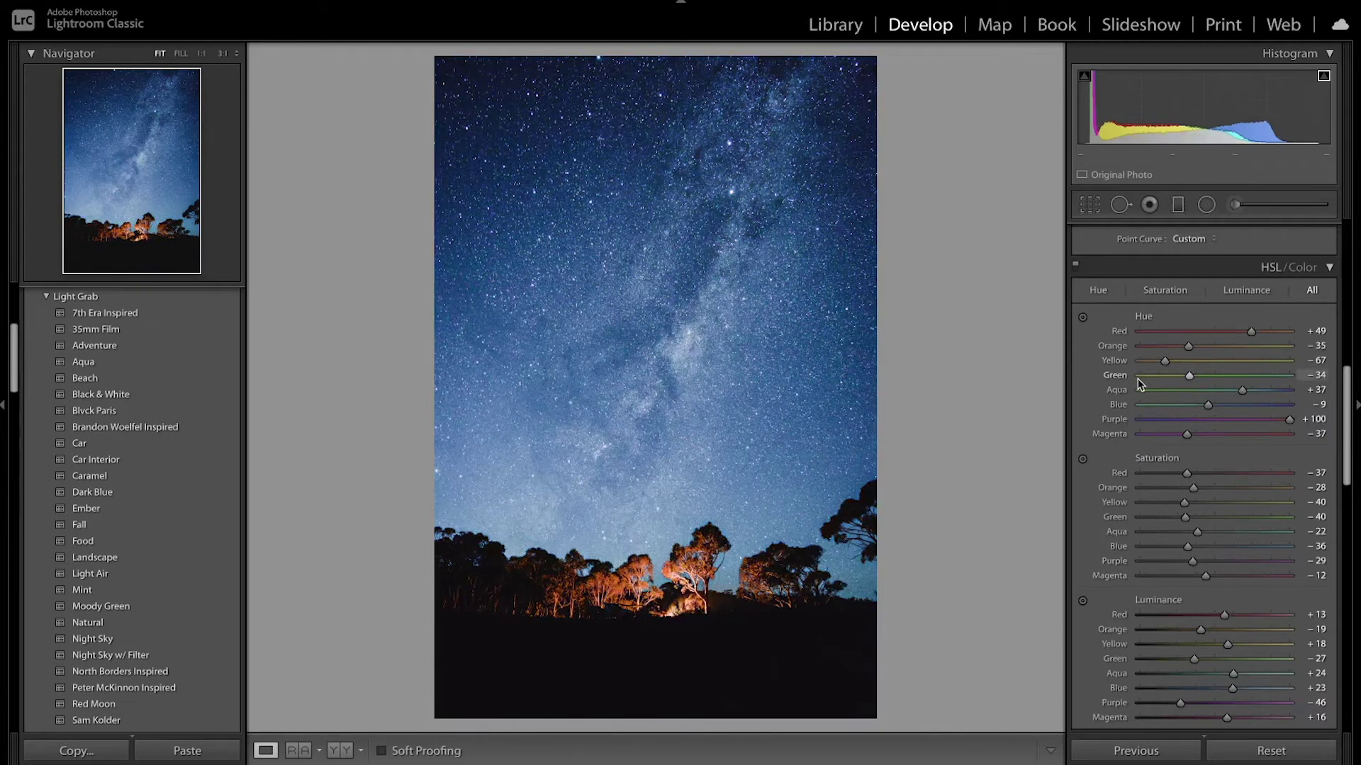
- Tone the highlights in Split Toning with hue 20 and saturation 6, previewing the hue at full strength first
scroll(1139, 383, "down", 5)
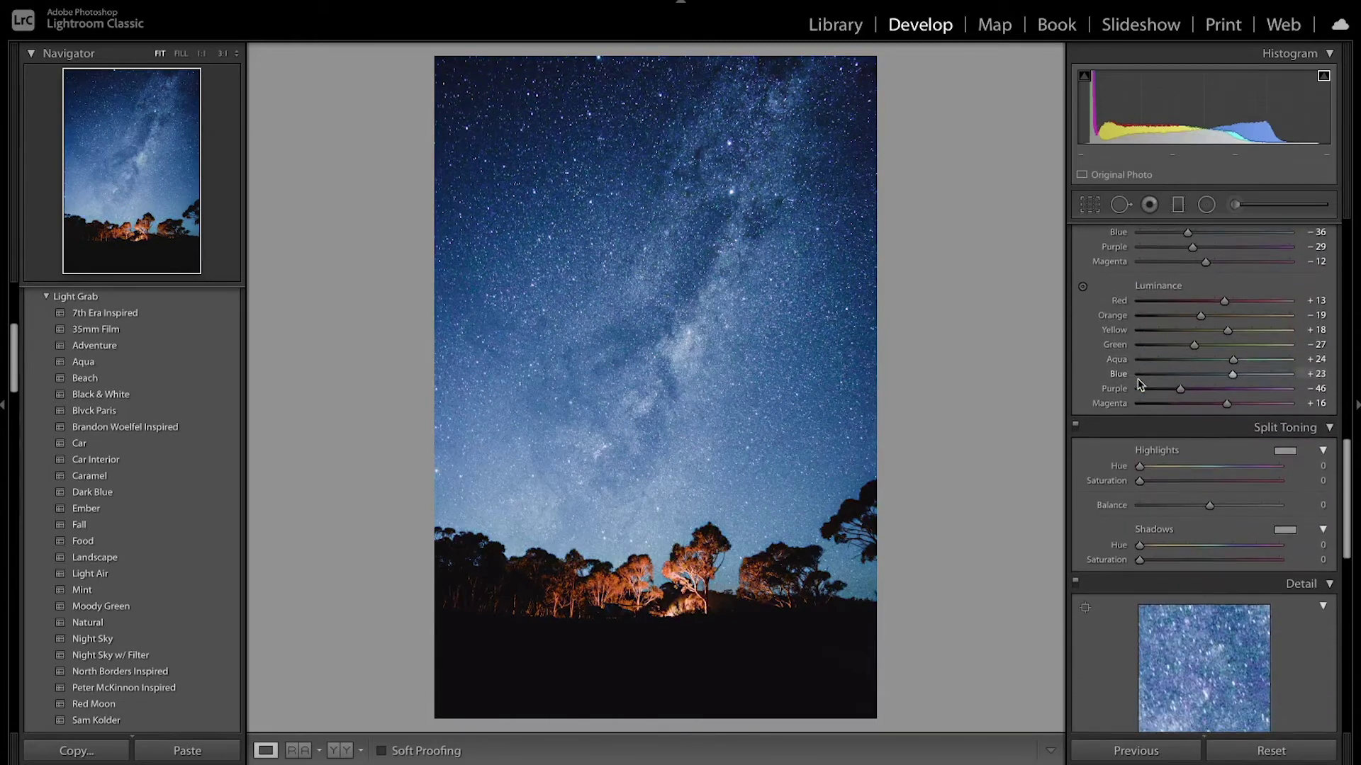
scroll(1139, 383, "down", 1)
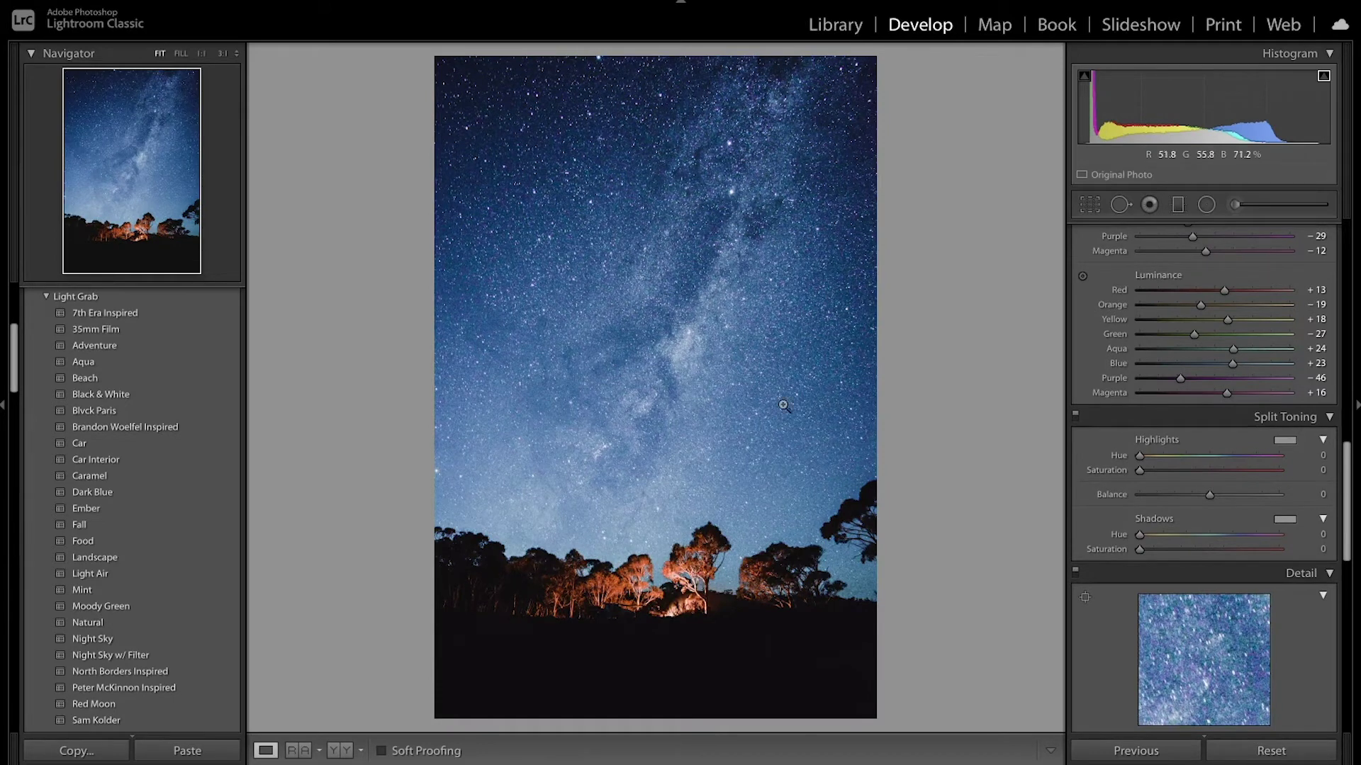
left_click(1101, 466, "alt")
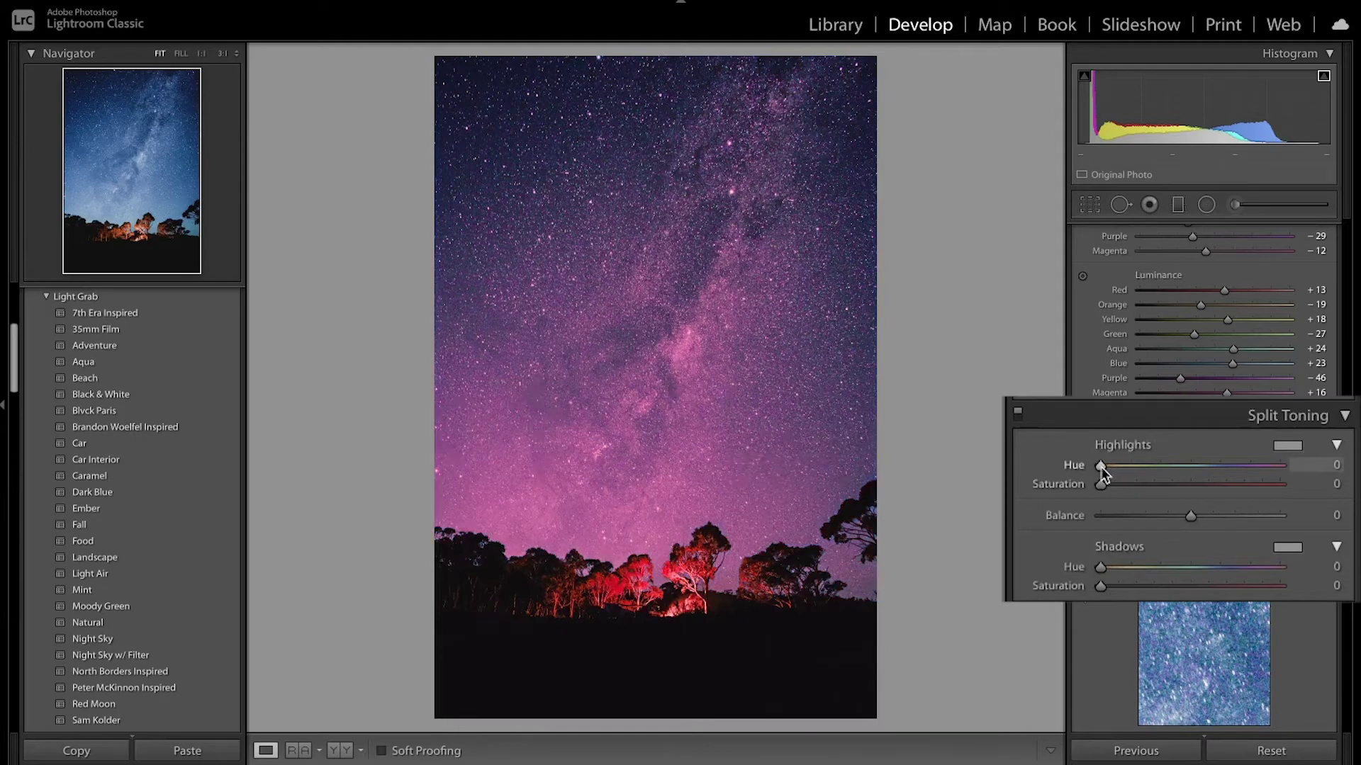
left_click_drag(1102, 467, 1105, 469)
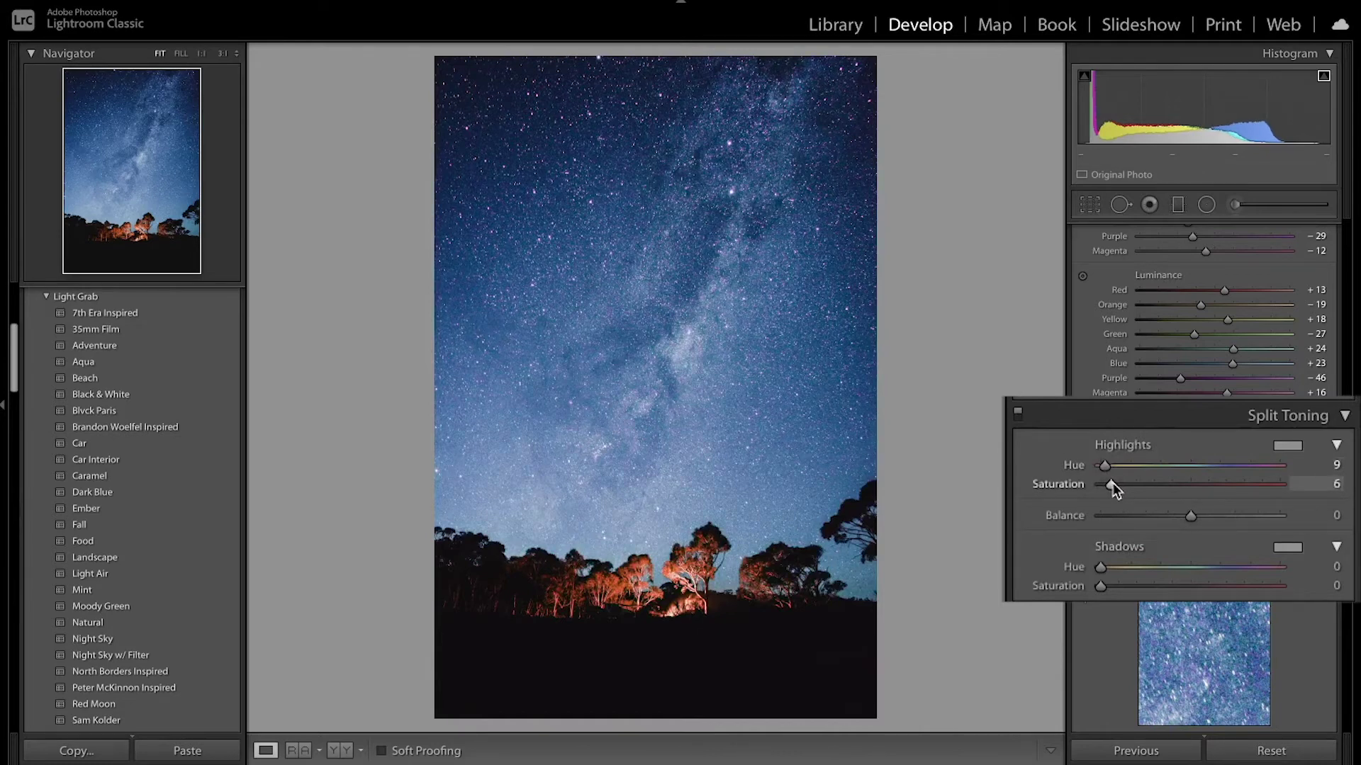
left_click_drag(1105, 469, 1111, 473)
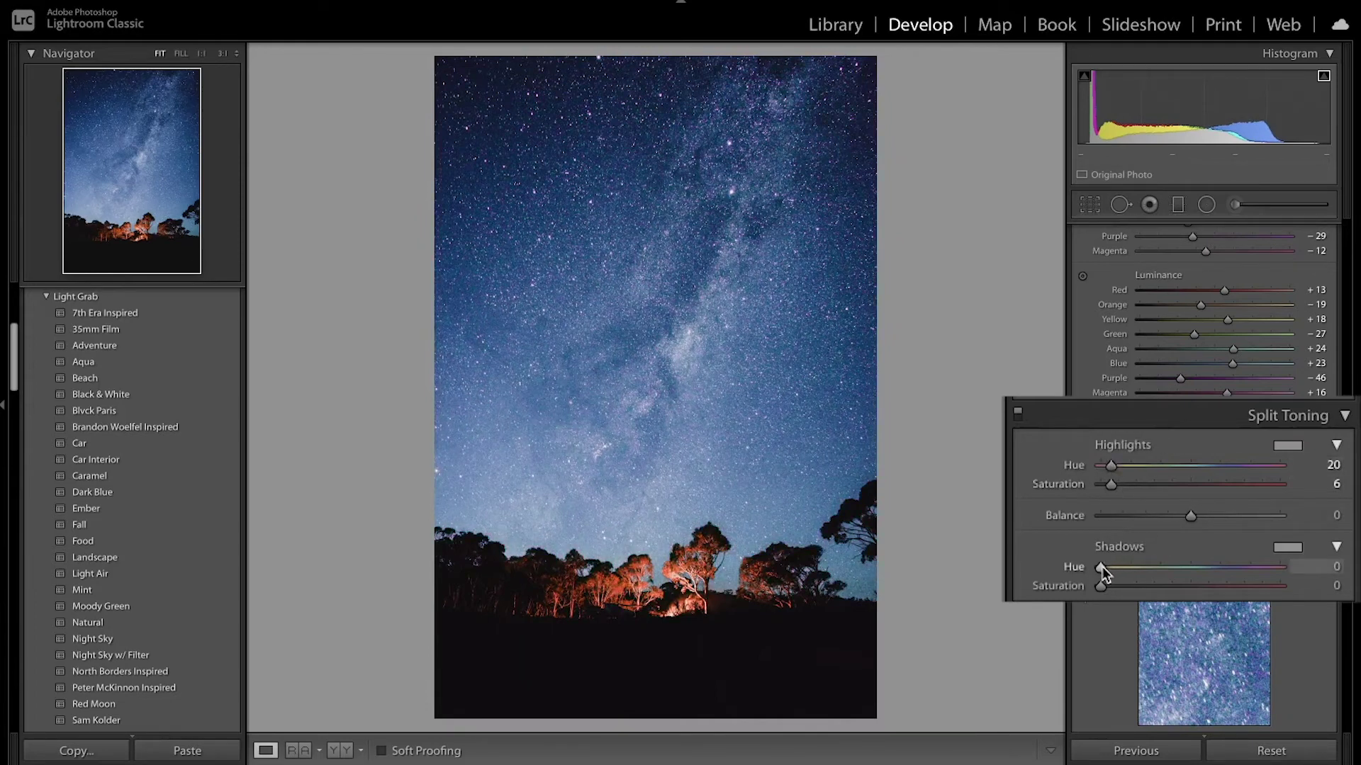
- Set the Split Toning shadows to hue 242 and saturation 13, and compare with the toning off and on
left_click_drag(1105, 571, 1223, 564)
left_click_drag(1100, 587, 1110, 587)
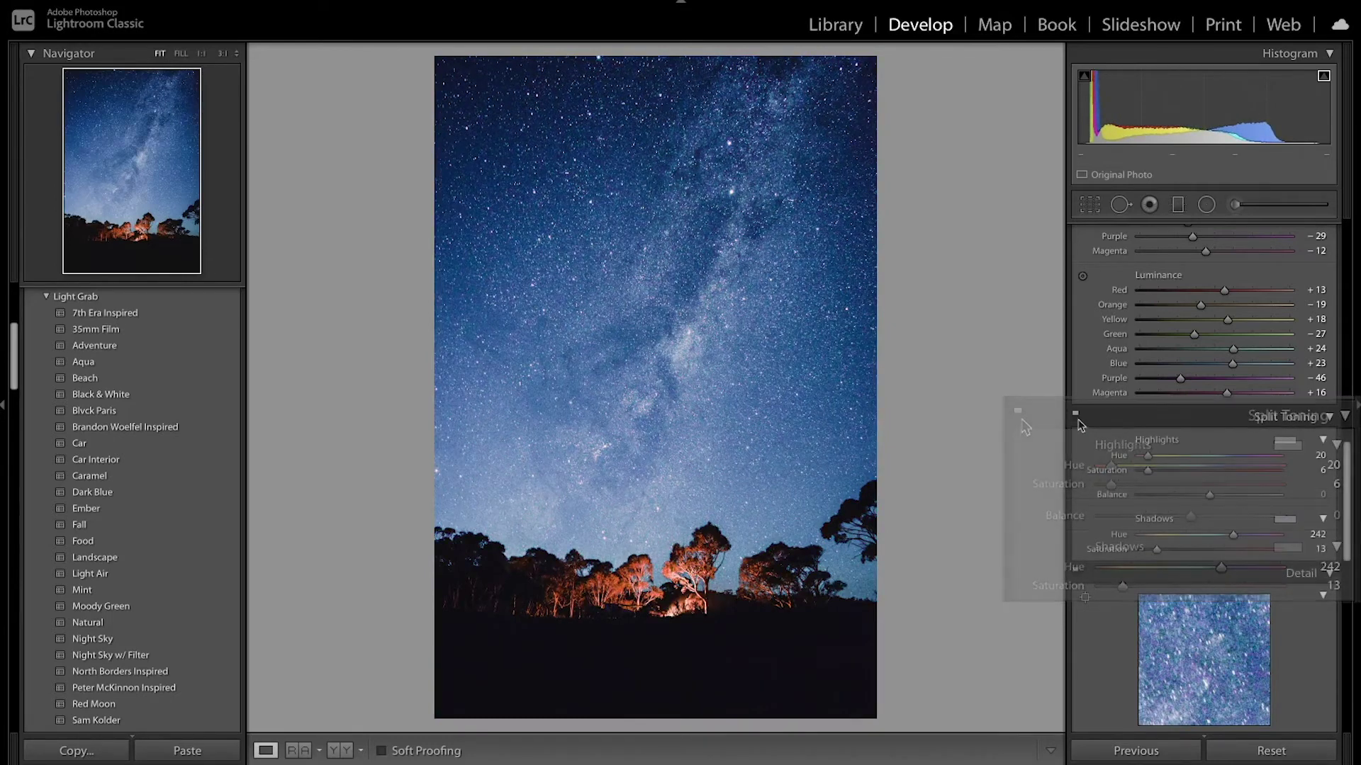
left_click(1076, 419)
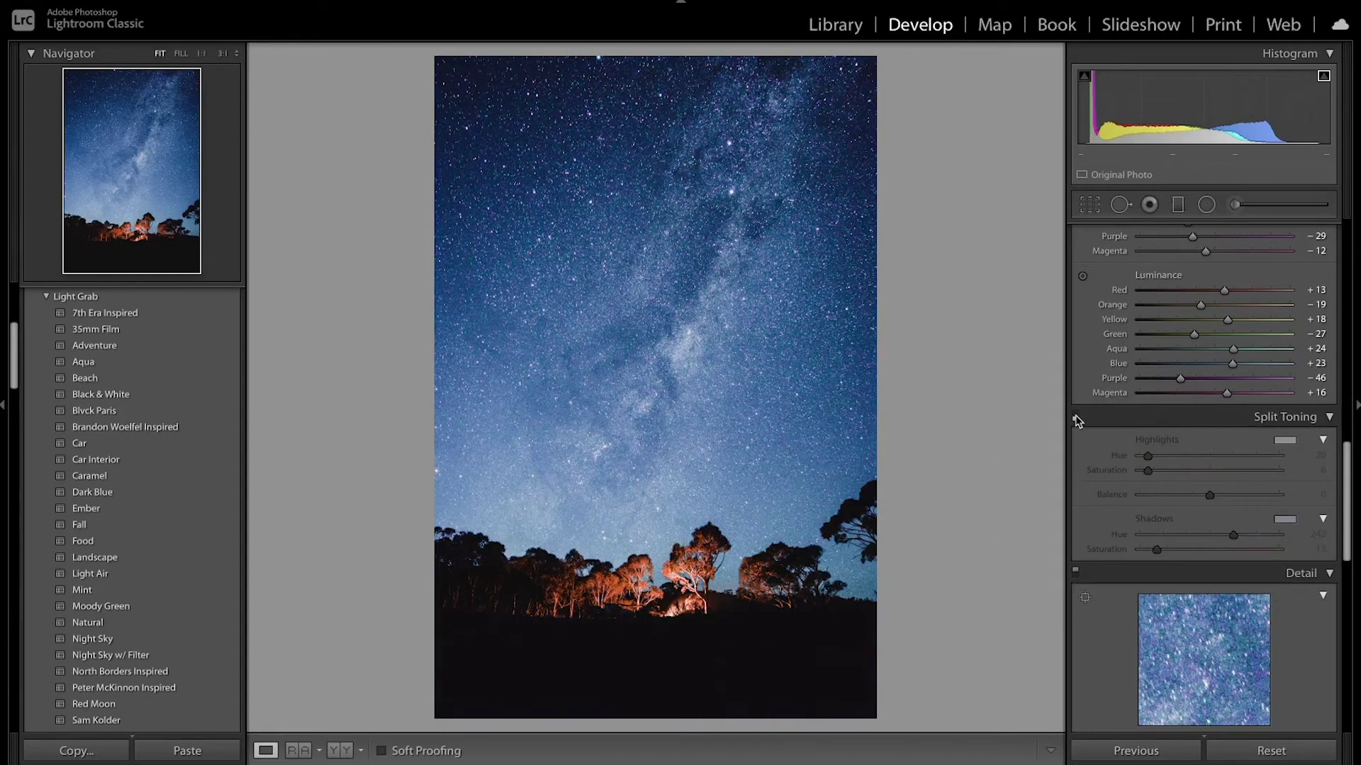
left_click(1076, 419)
- Set sharpening to amount 29 and detail 42, and noise reduction to luminance 29 with detail 57 and color 39 with detail 62
scroll(1104, 438, "down", 4)
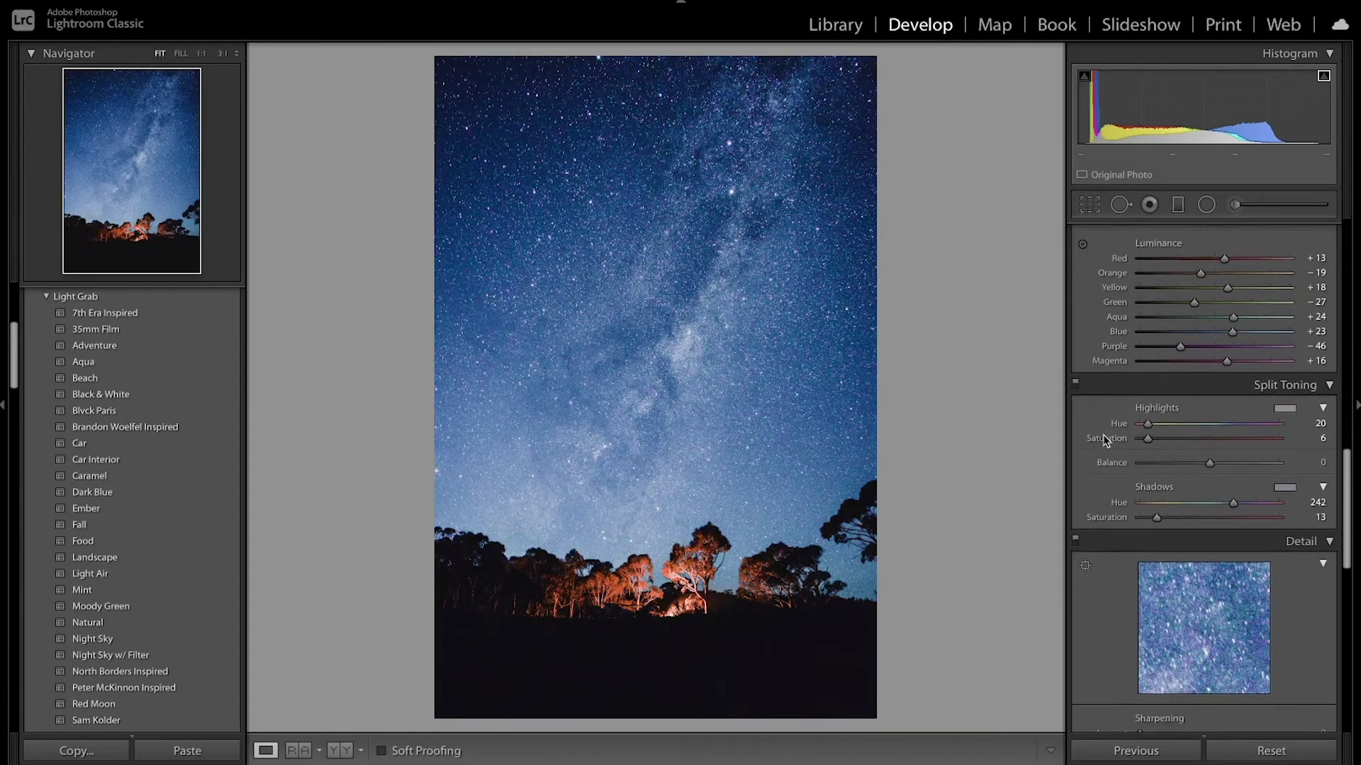
scroll(1104, 441, "down", 3)
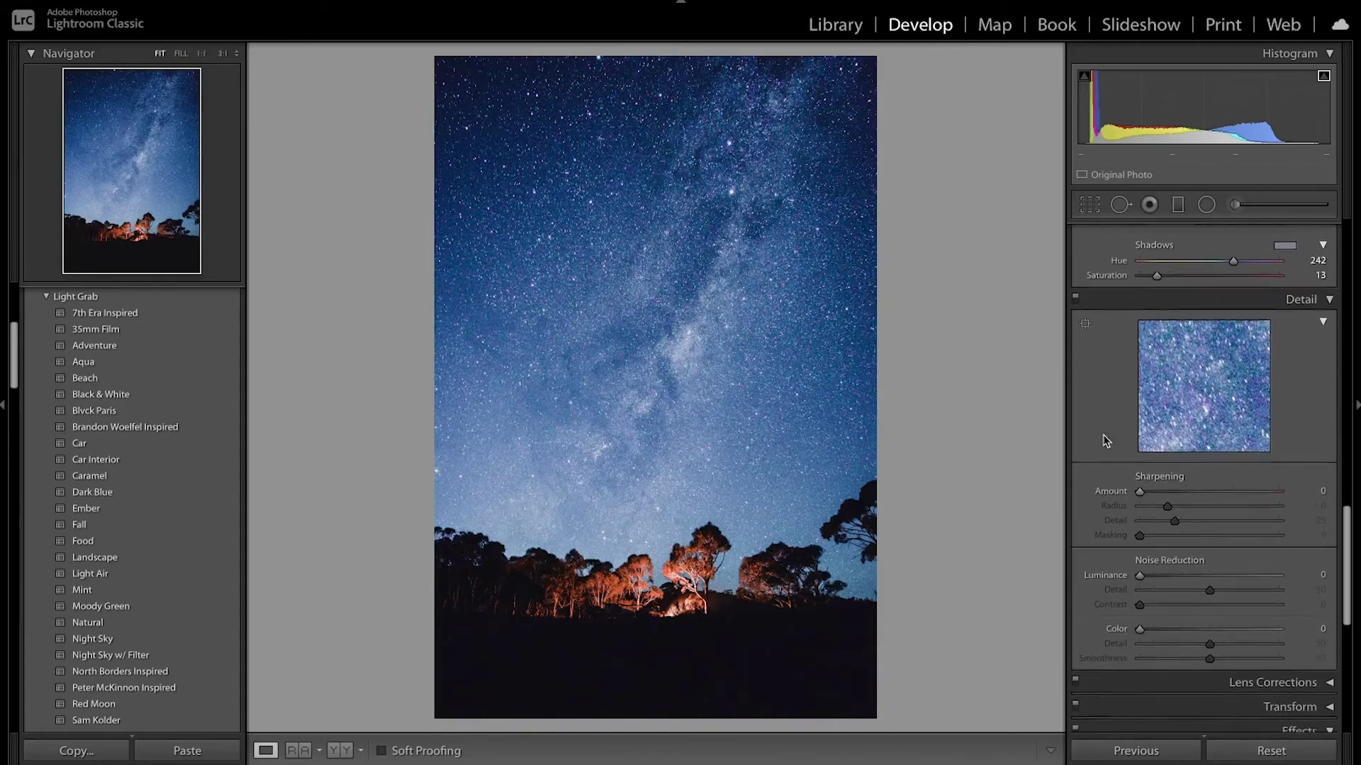
left_click(731, 251)
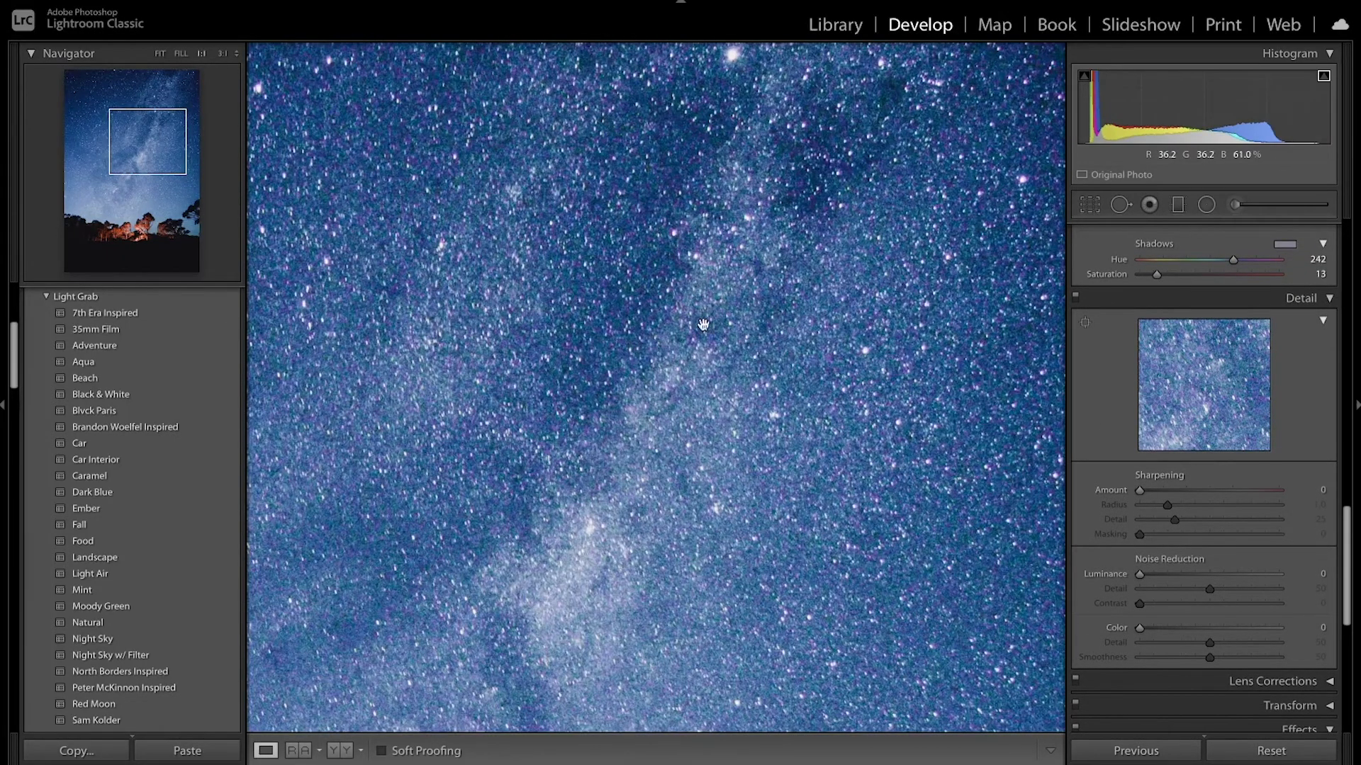
left_click(679, 330)
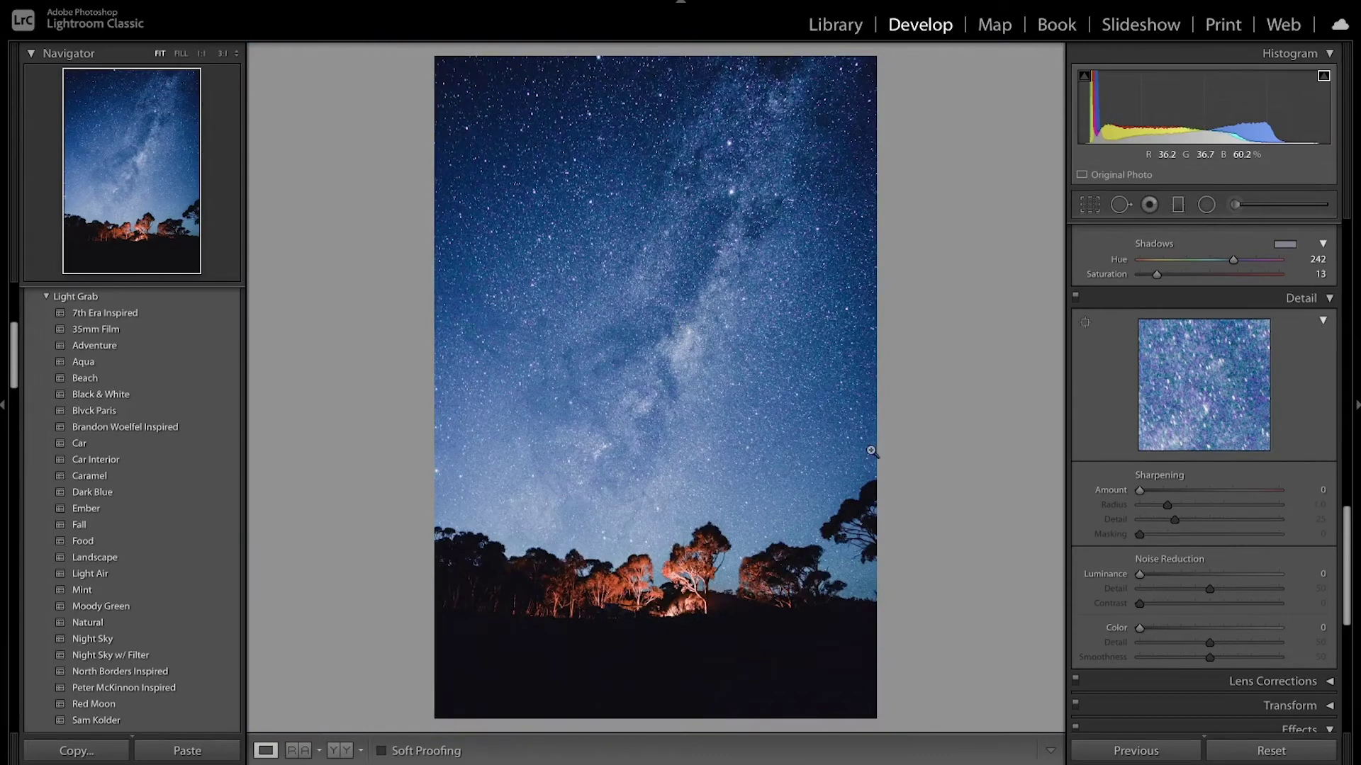
left_click_drag(1146, 494, 1161, 490)
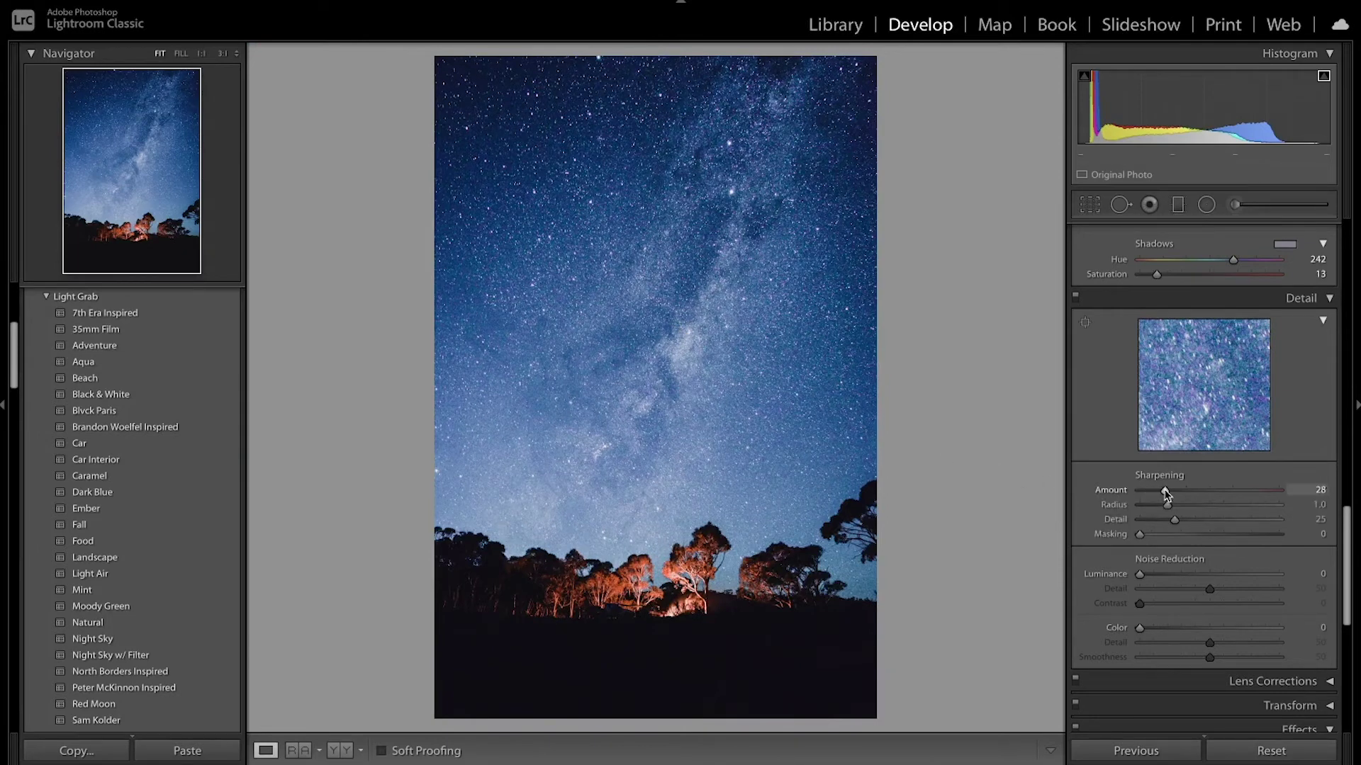
left_click_drag(1193, 523, 1199, 524)
left_click_drag(1140, 574, 1219, 591)
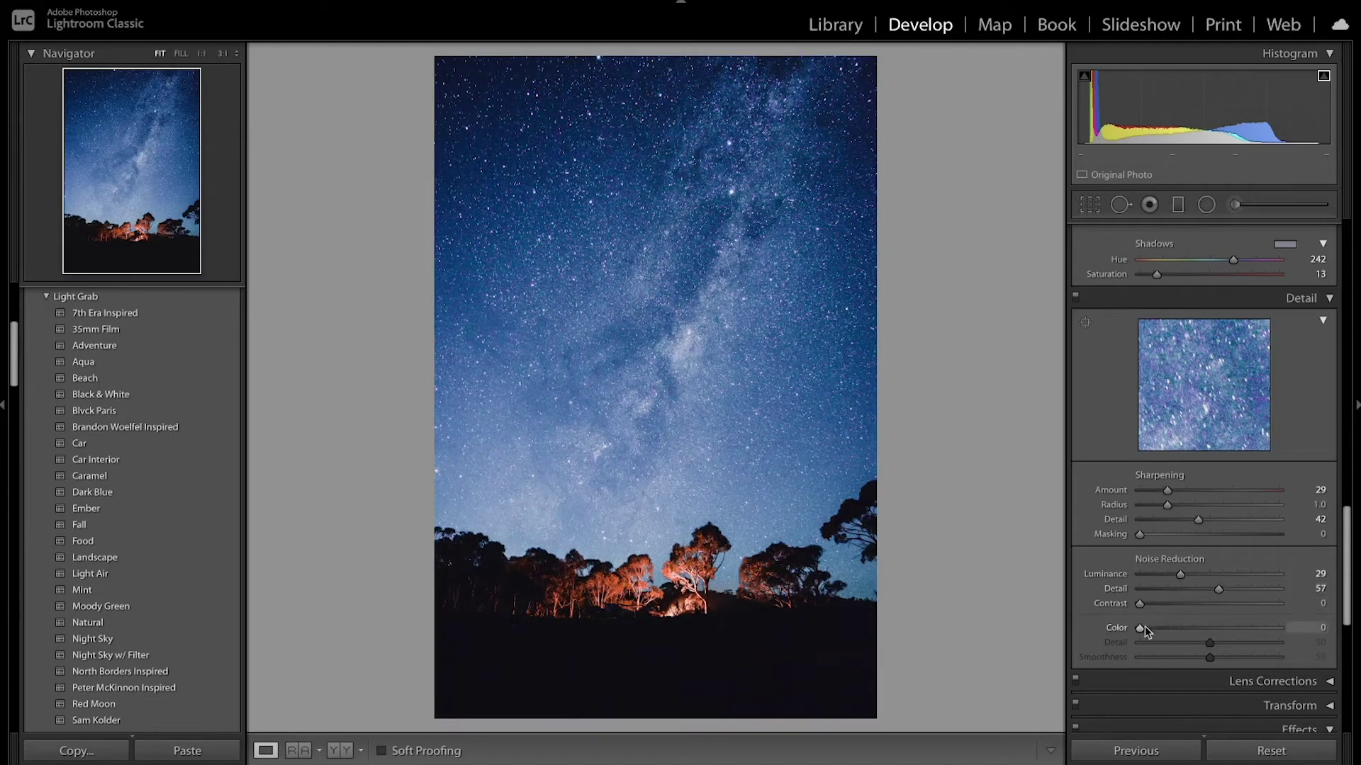
left_click_drag(1141, 628, 1223, 645)
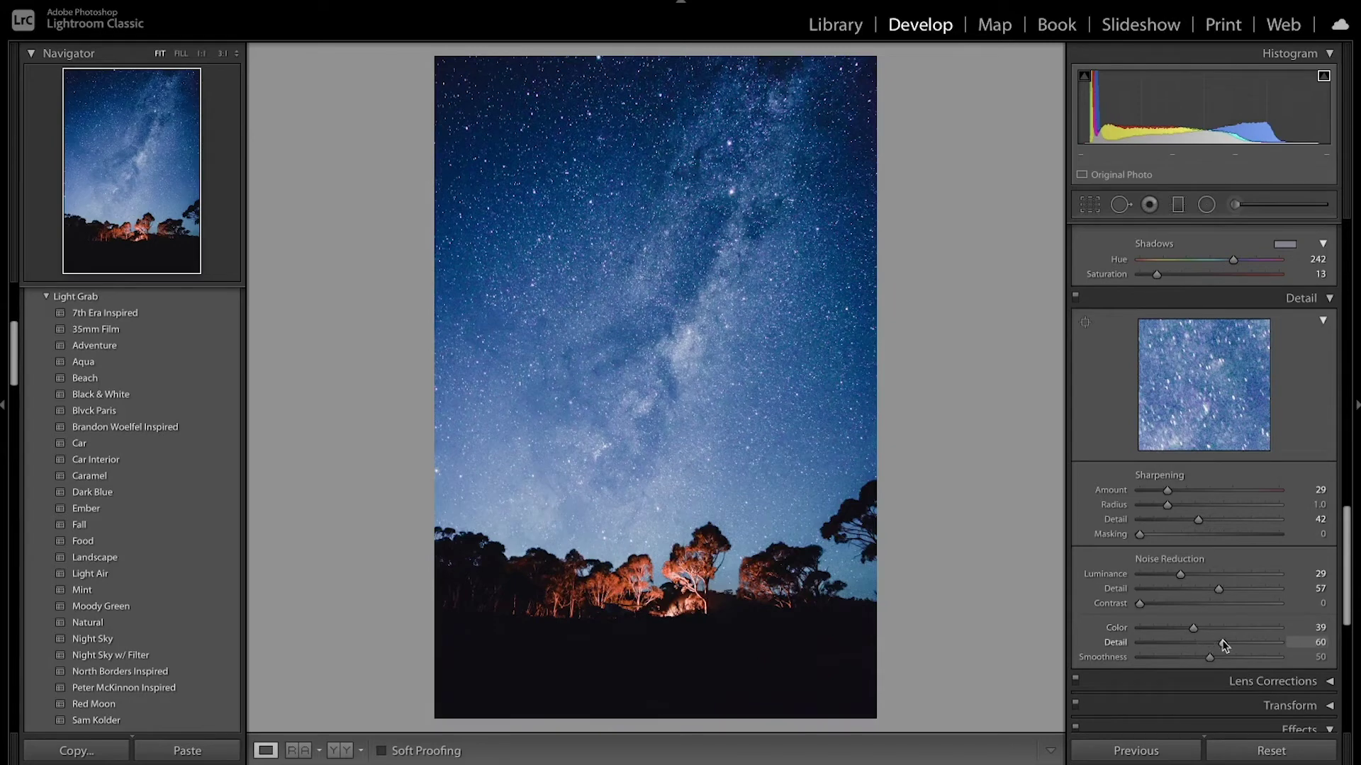
- Compare the photo with the Detail adjustments off and on, at full view and zoomed in on the Milky Way
left_click(1076, 299)
left_click(1076, 298)
left_click(711, 311)
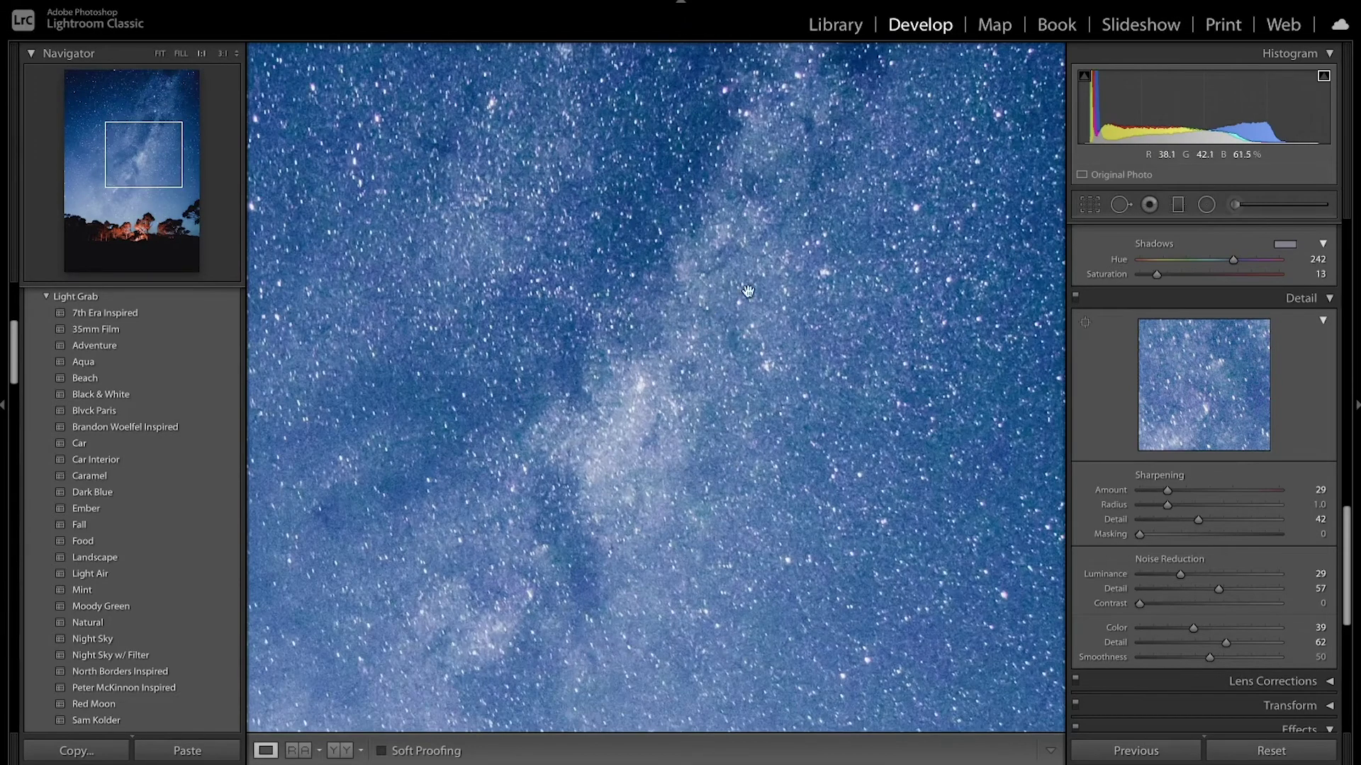
left_click(1076, 298)
left_click(1076, 297)
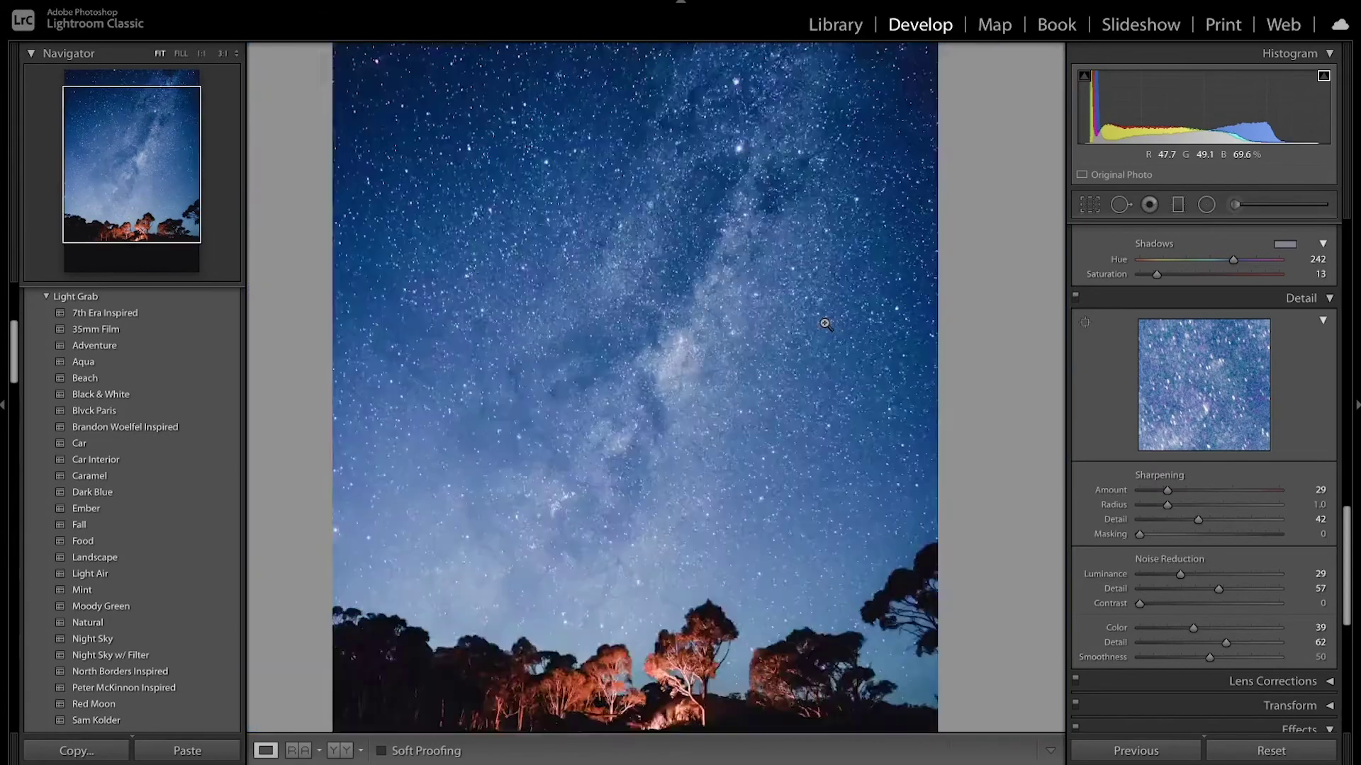
left_click(825, 323)
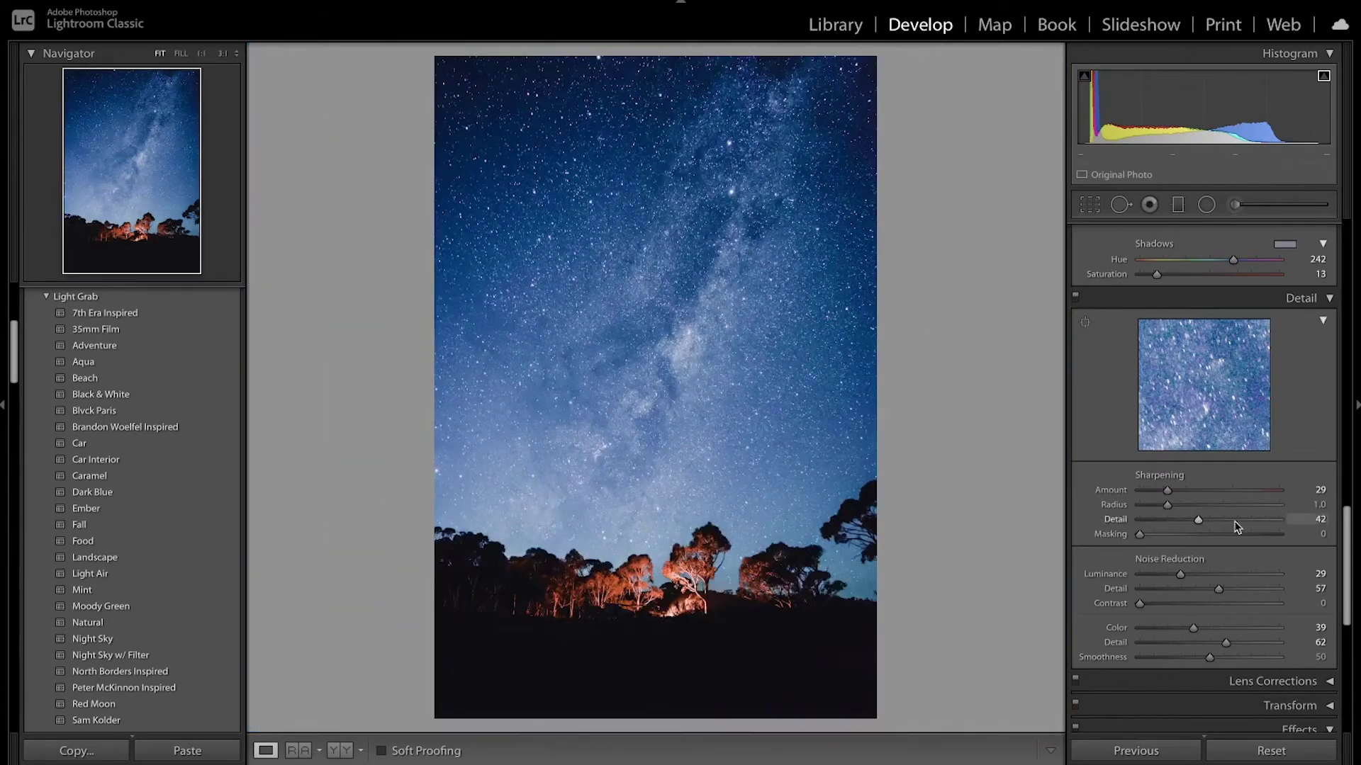
- Calibrate the primaries to red hue −20, saturation −30, green hue +19, saturation +14, and blue hue −20, saturation −24
scroll(1235, 526, "down", 5)
scroll(1234, 525, "down", 5)
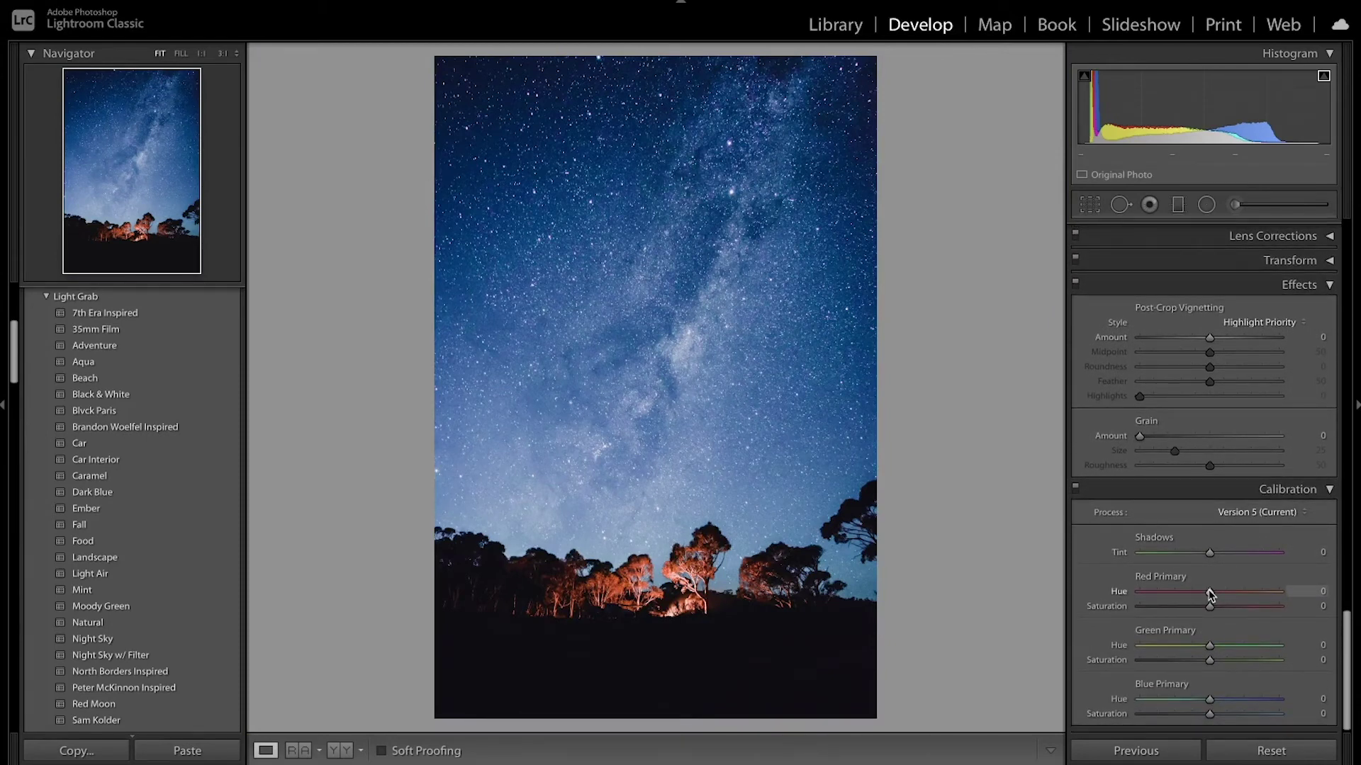
left_click_drag(1210, 594, 1191, 610)
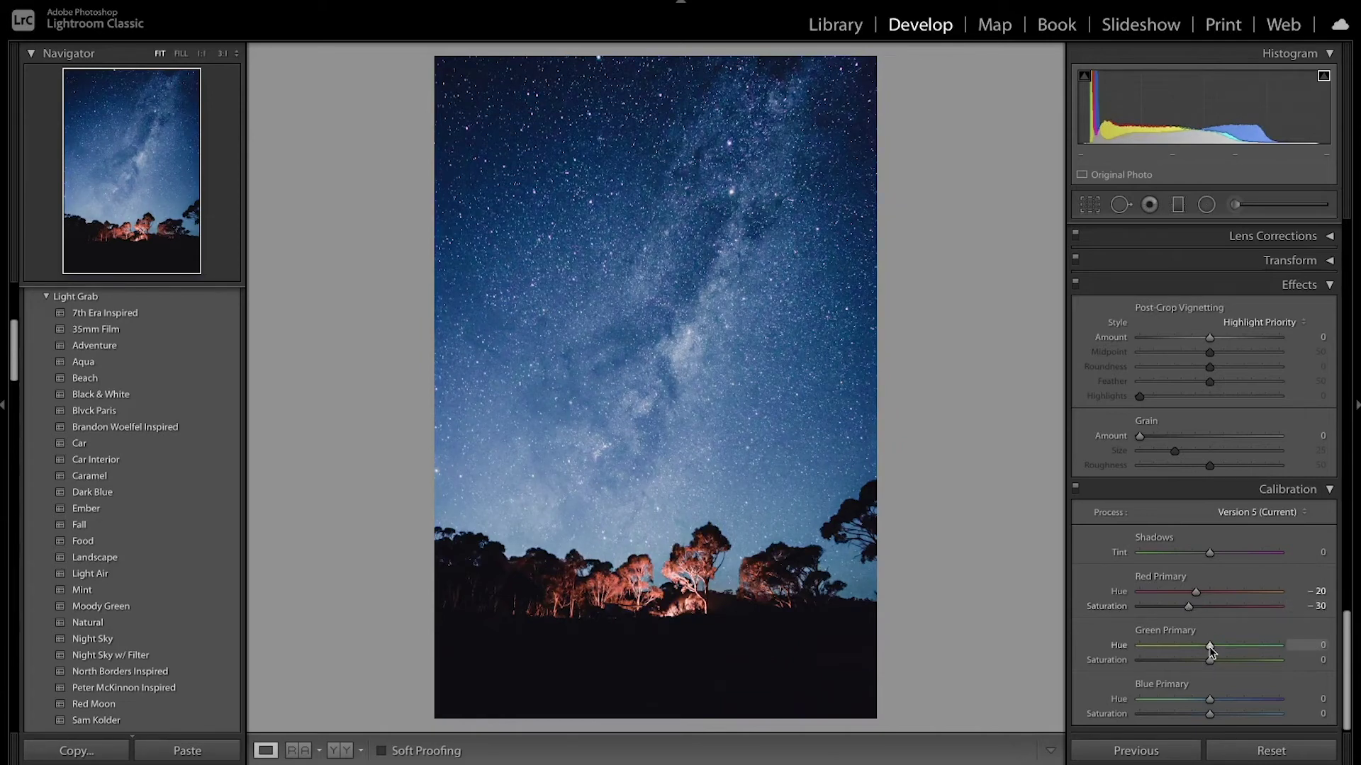
left_click_drag(1210, 647, 1218, 663)
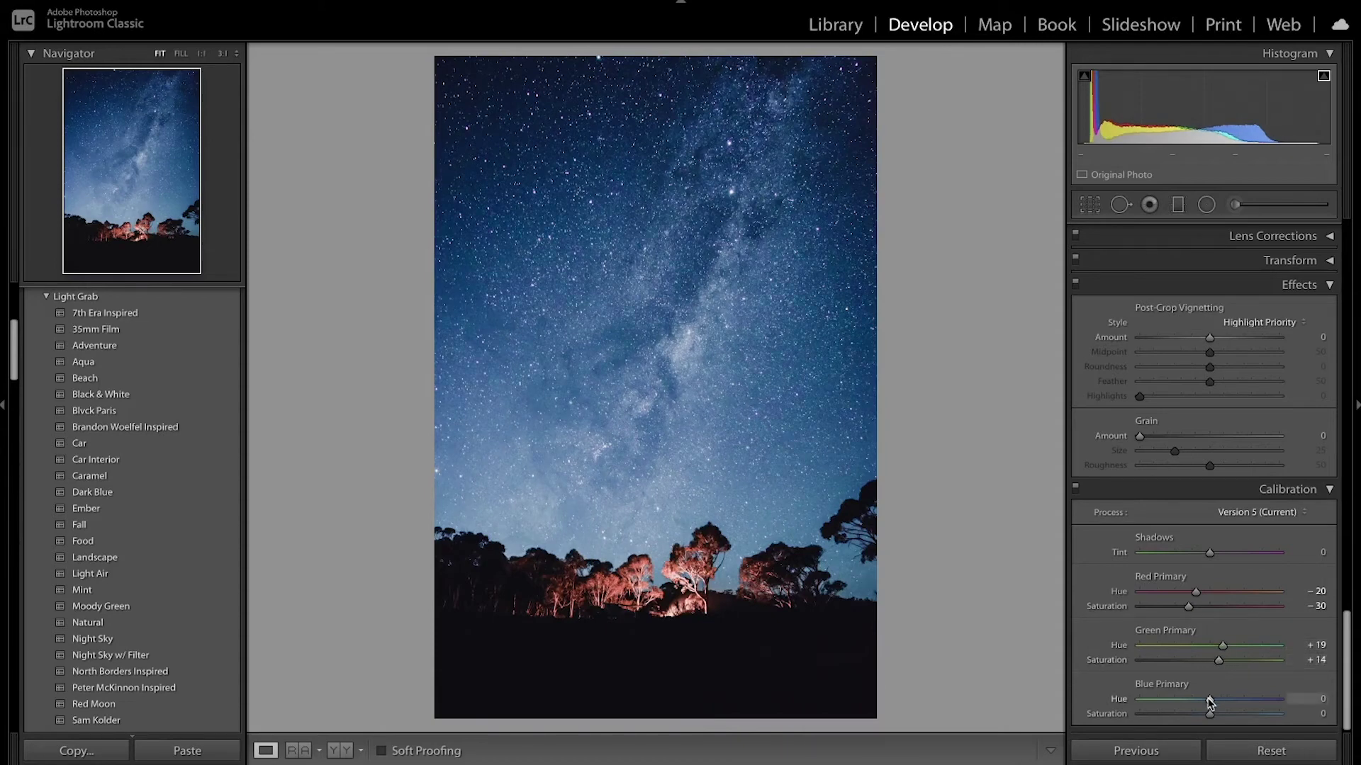
left_click_drag(1210, 701, 1194, 719)
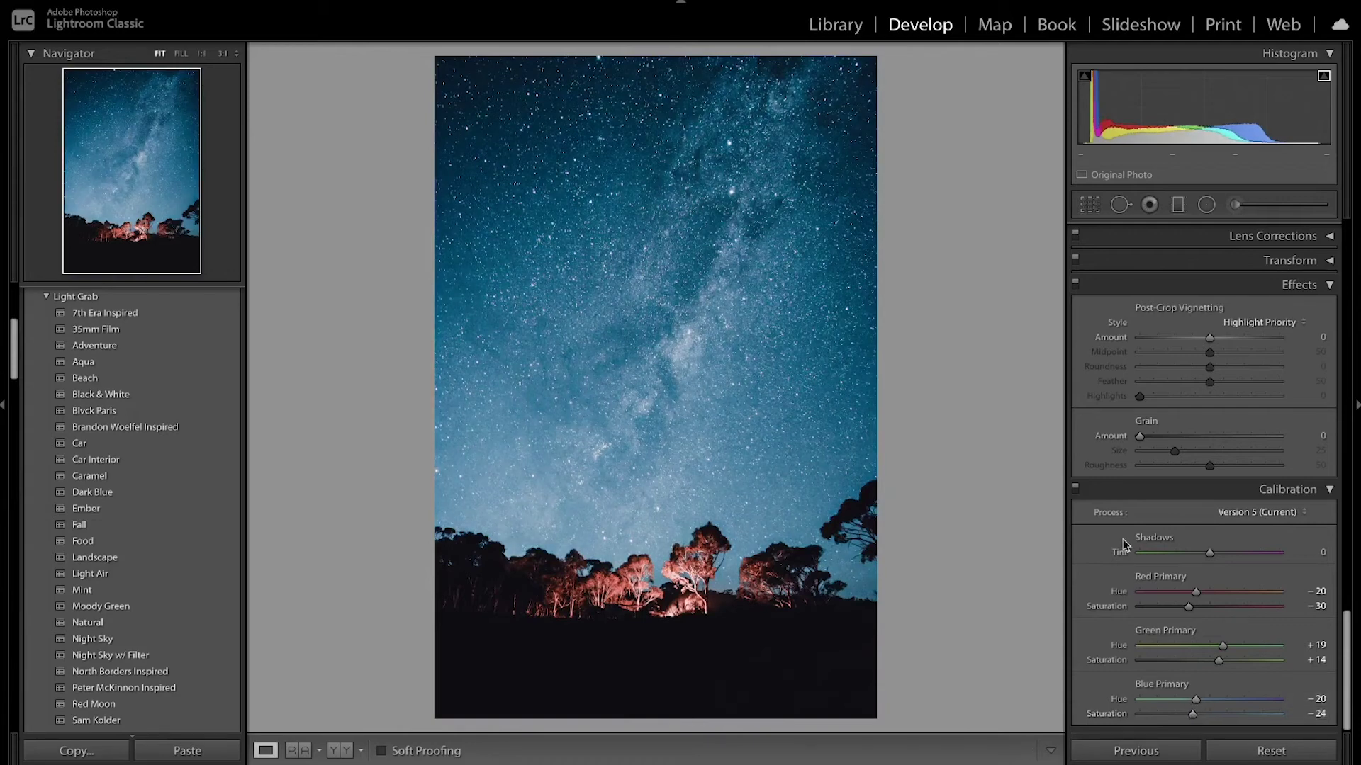
- Compare the photo with the Calibration adjustments off and on
left_click(1075, 488)
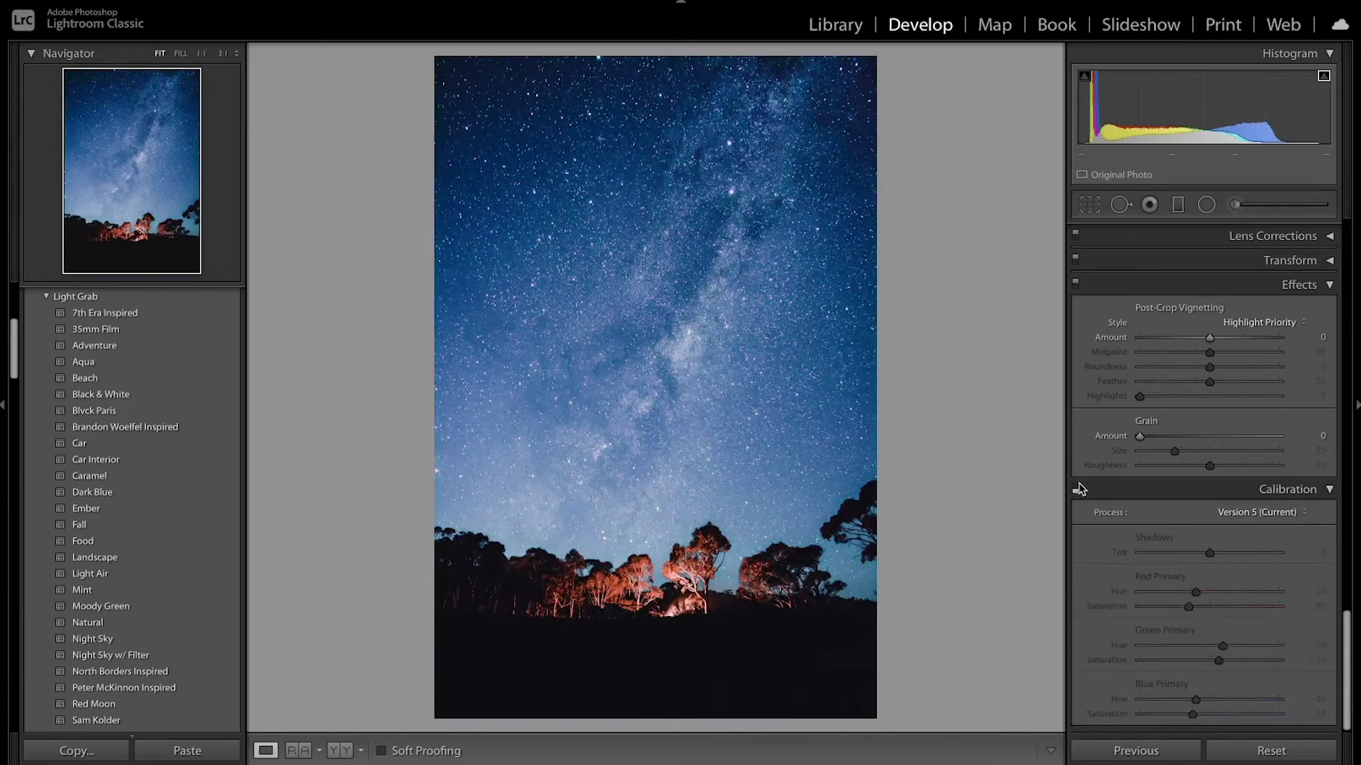
left_click(1076, 488)
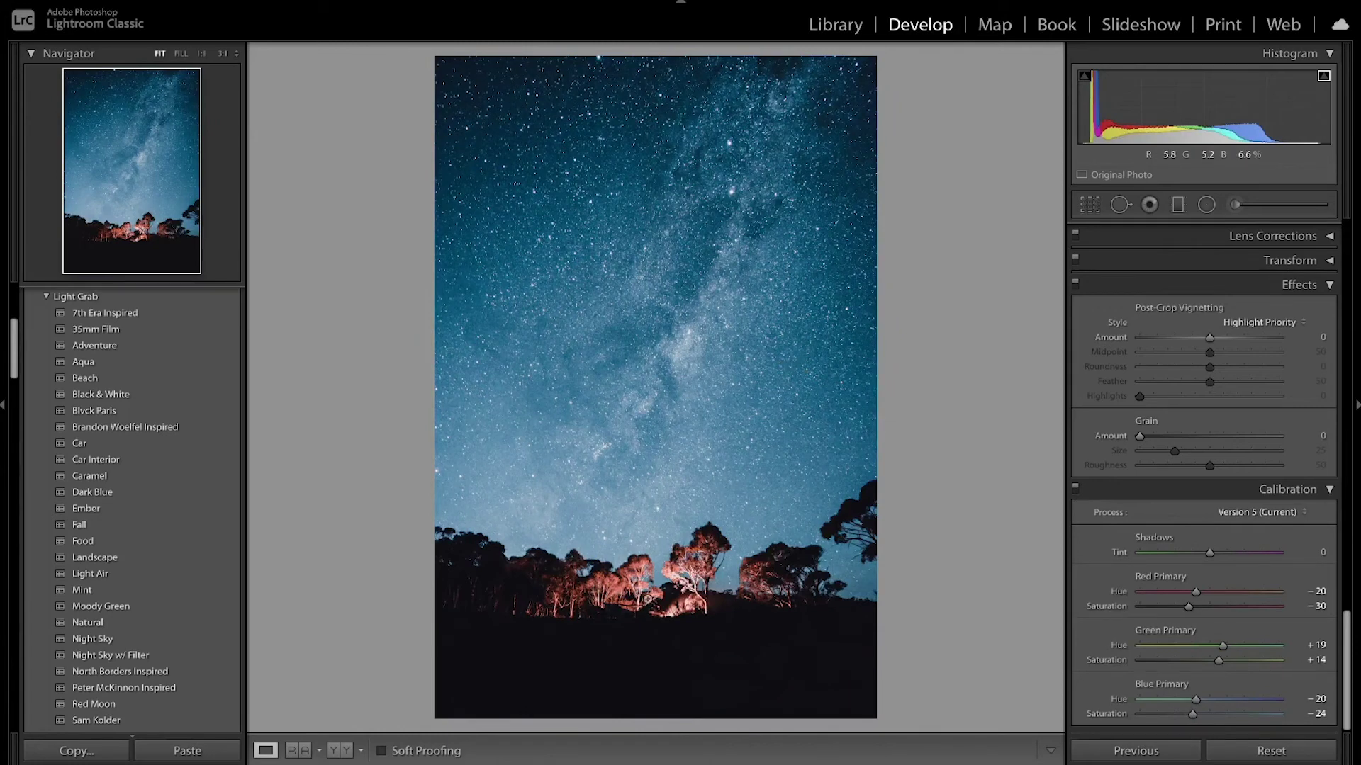
scroll(1173, 556, "down", 1)
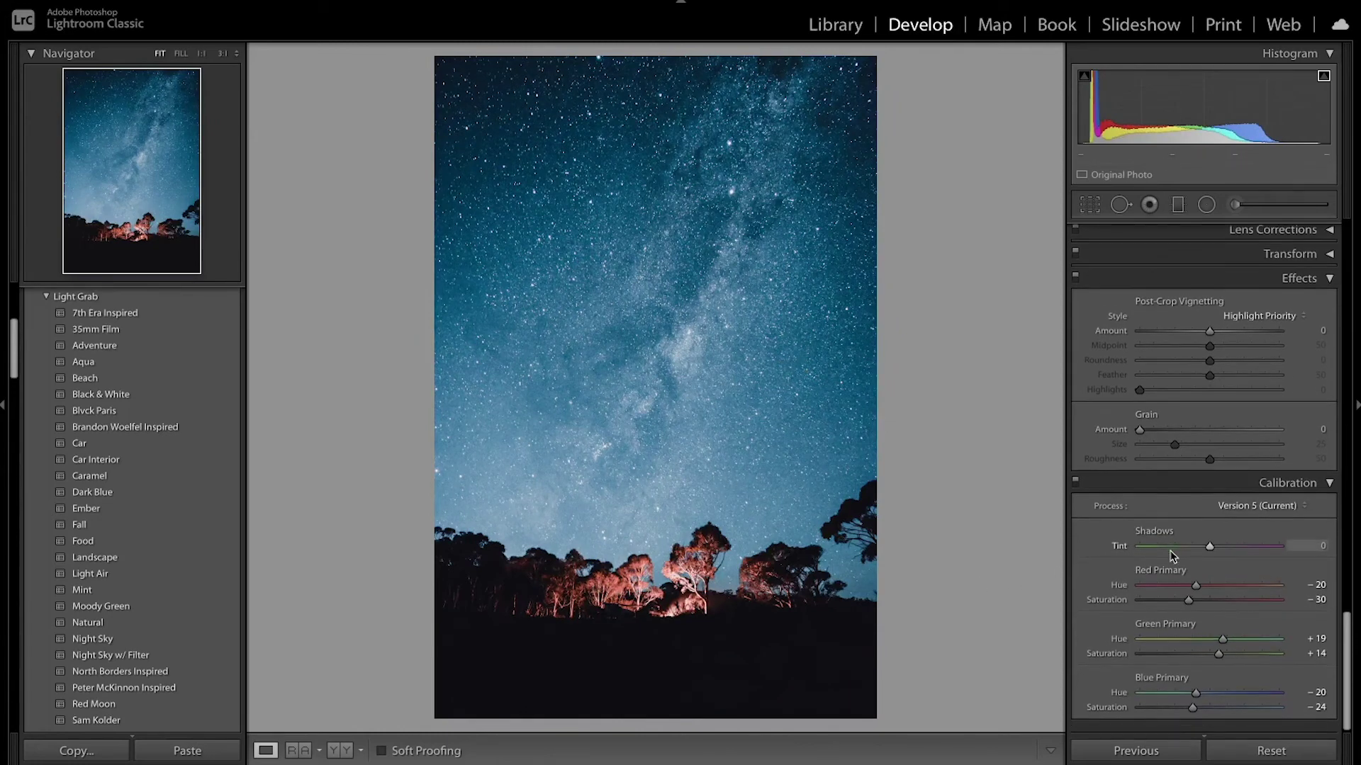
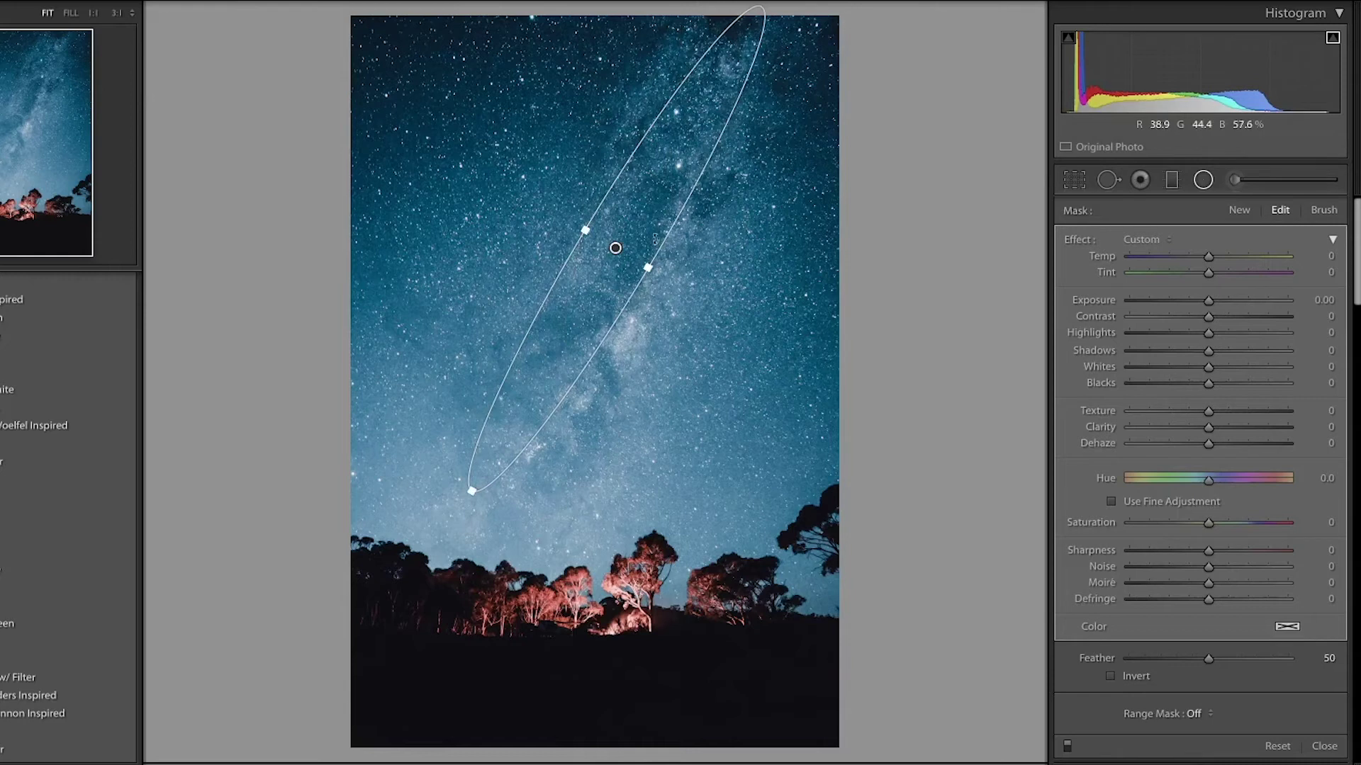
- Reposition, widen and rotate the radial filter's ellipse so it follows the Milky Way diagonally across the sky
left_click_drag(648, 267, 600, 270)
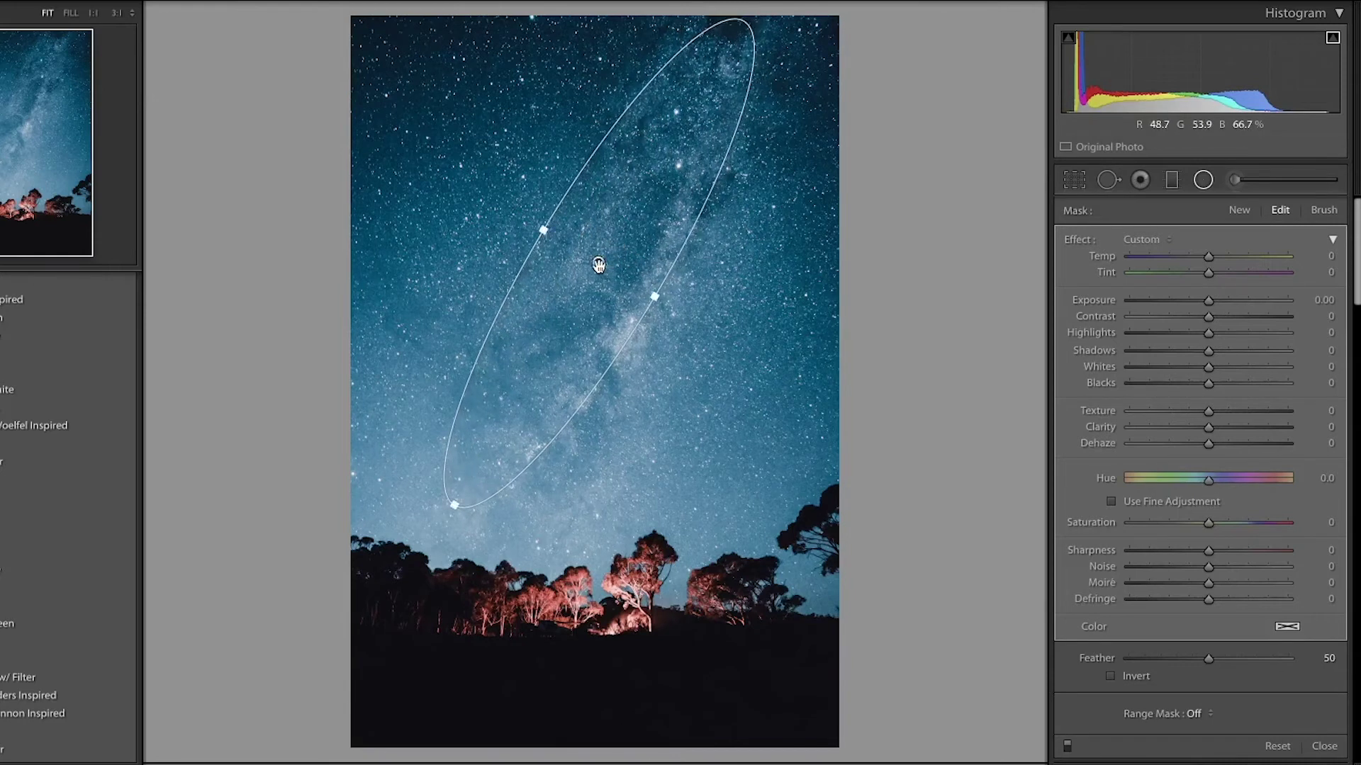
left_click_drag(767, 23, 760, 19)
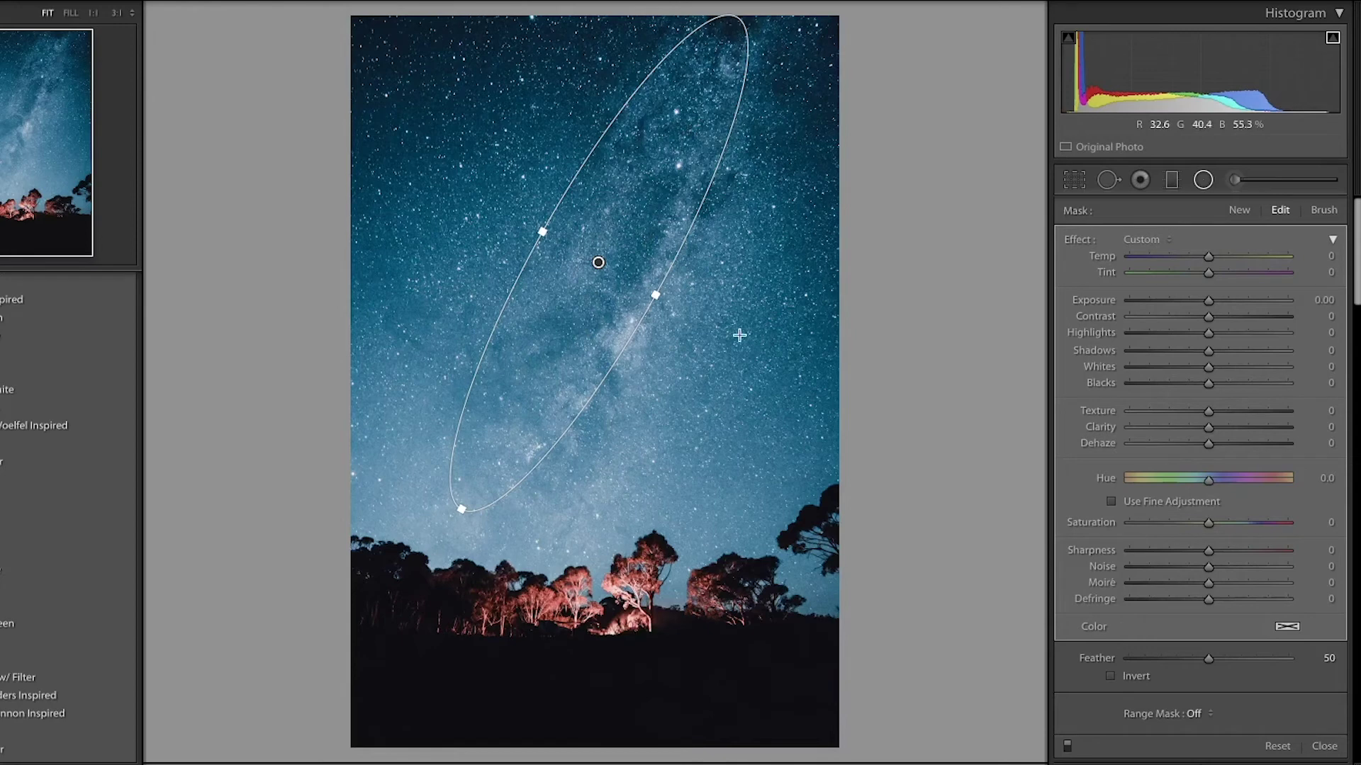
- Set the radial filter's exposure to −0.21, contrast to 14 and highlights to −23, briefly inverting the mask to compare inside and outside
left_click_drag(1209, 303, 1205, 304)
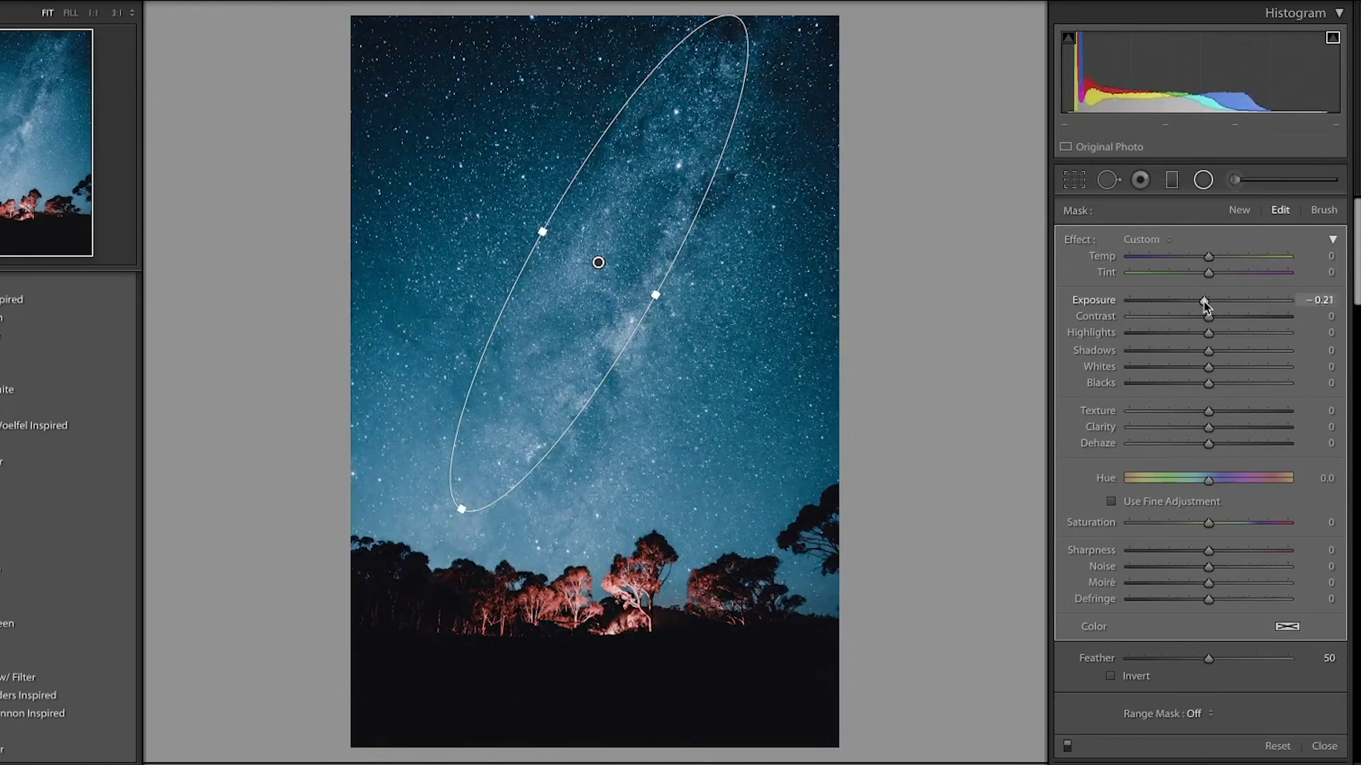
left_click(1126, 677)
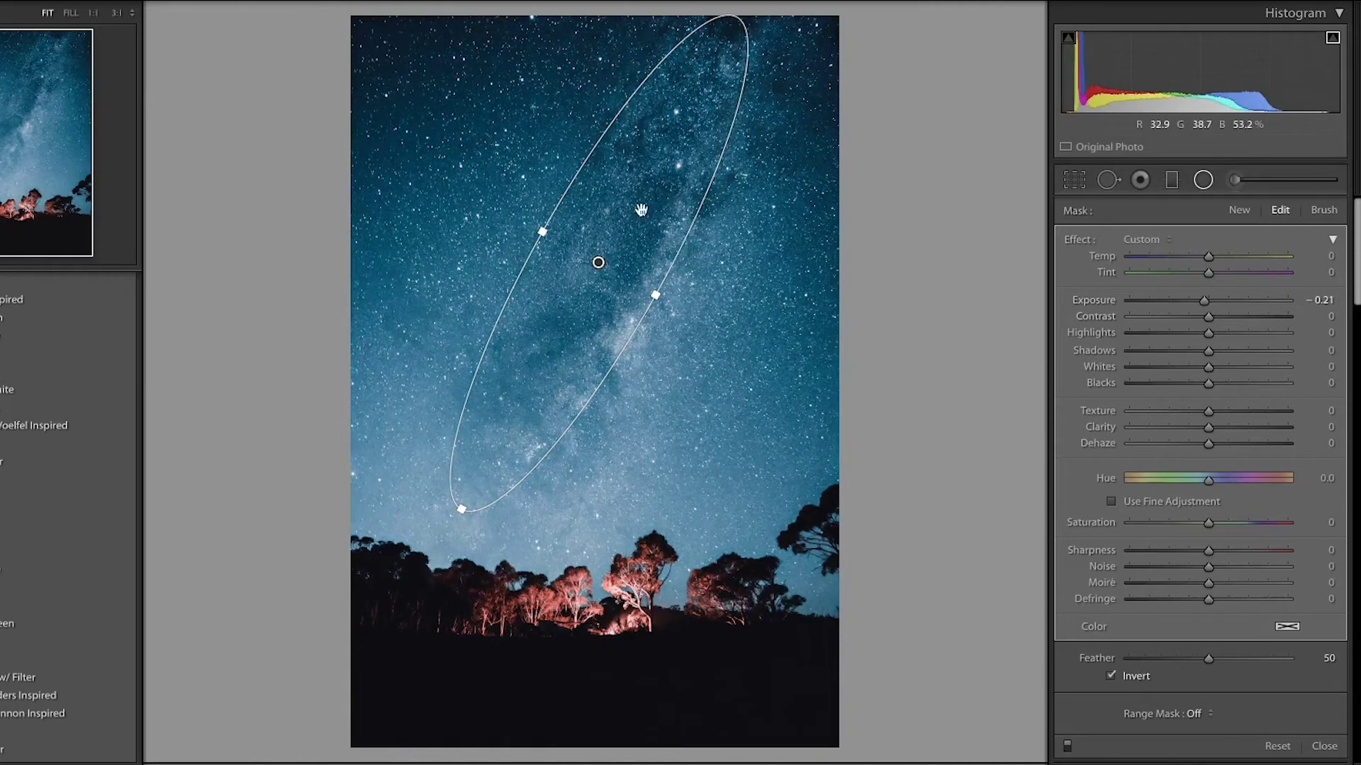
left_click(1124, 677)
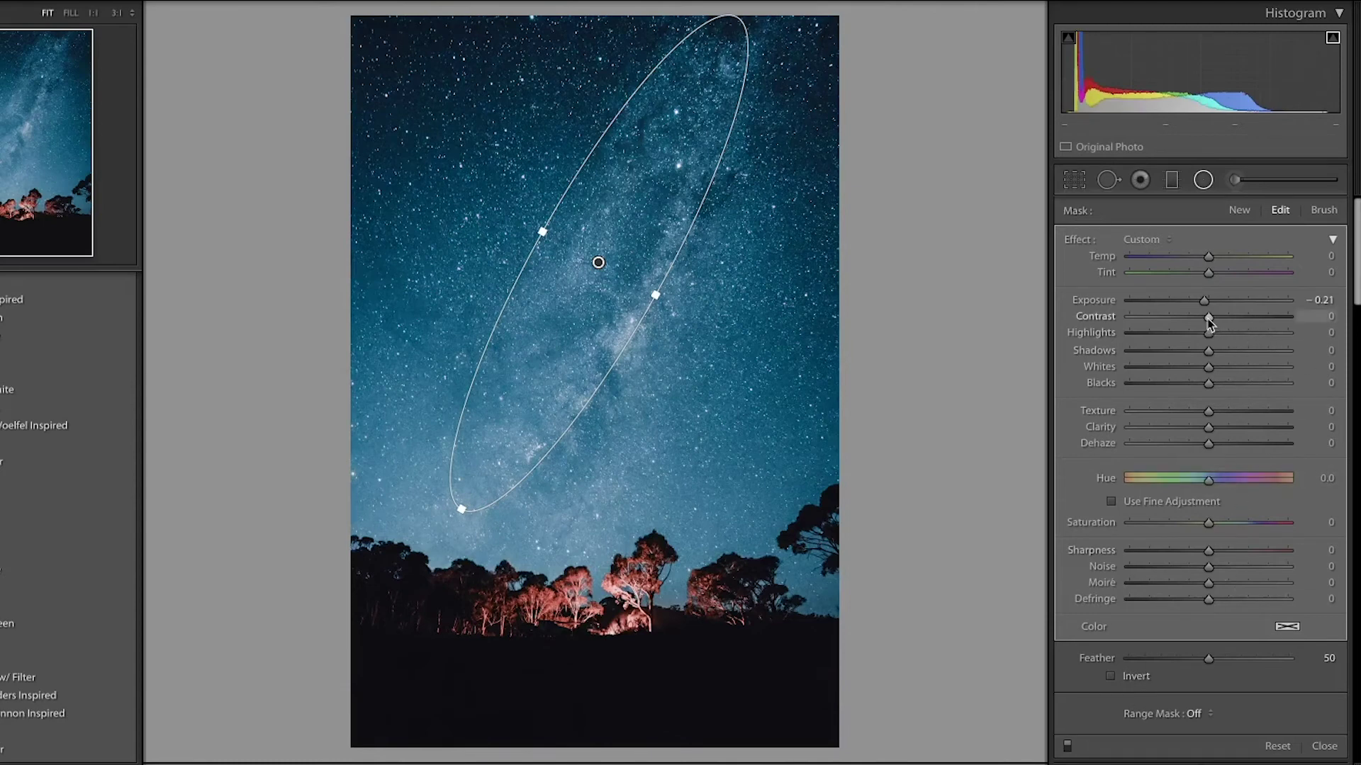
left_click_drag(1209, 321, 1218, 321)
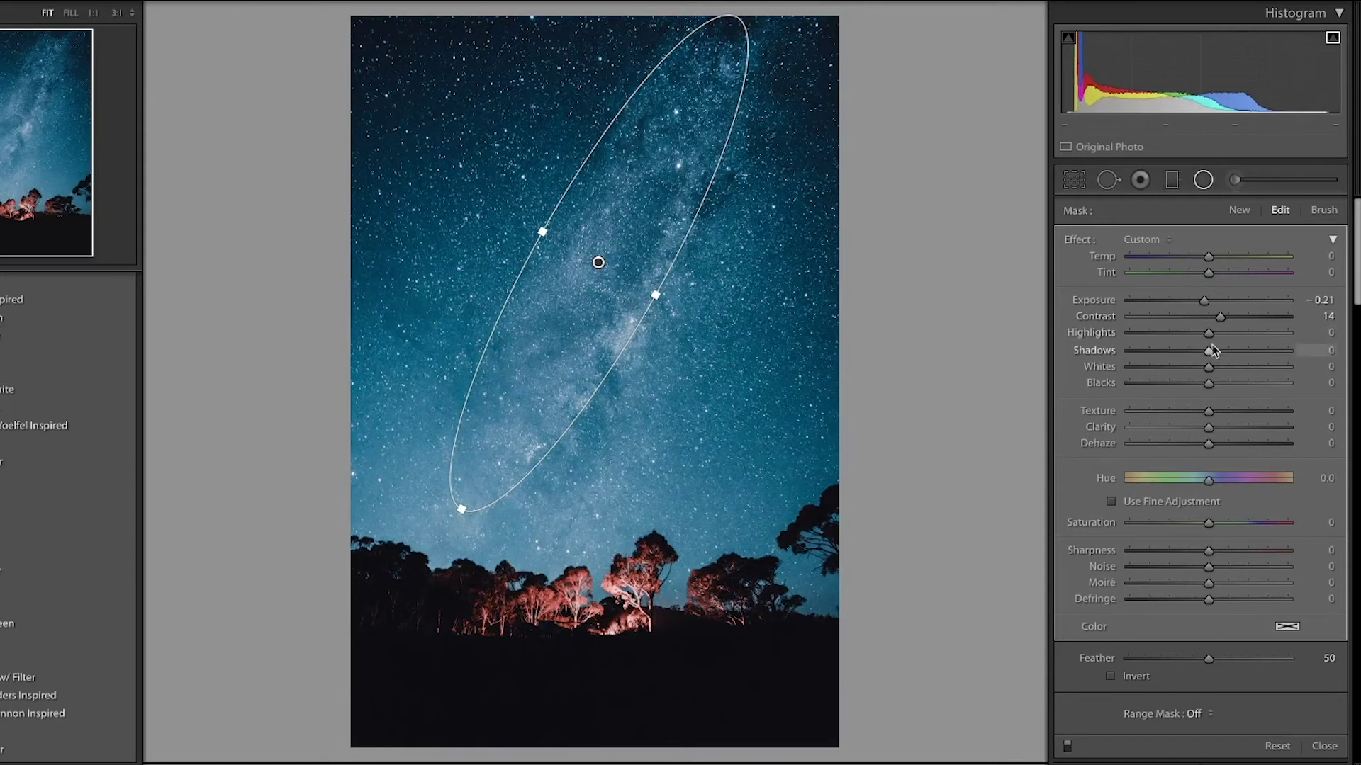
left_click_drag(1206, 339, 1191, 336)
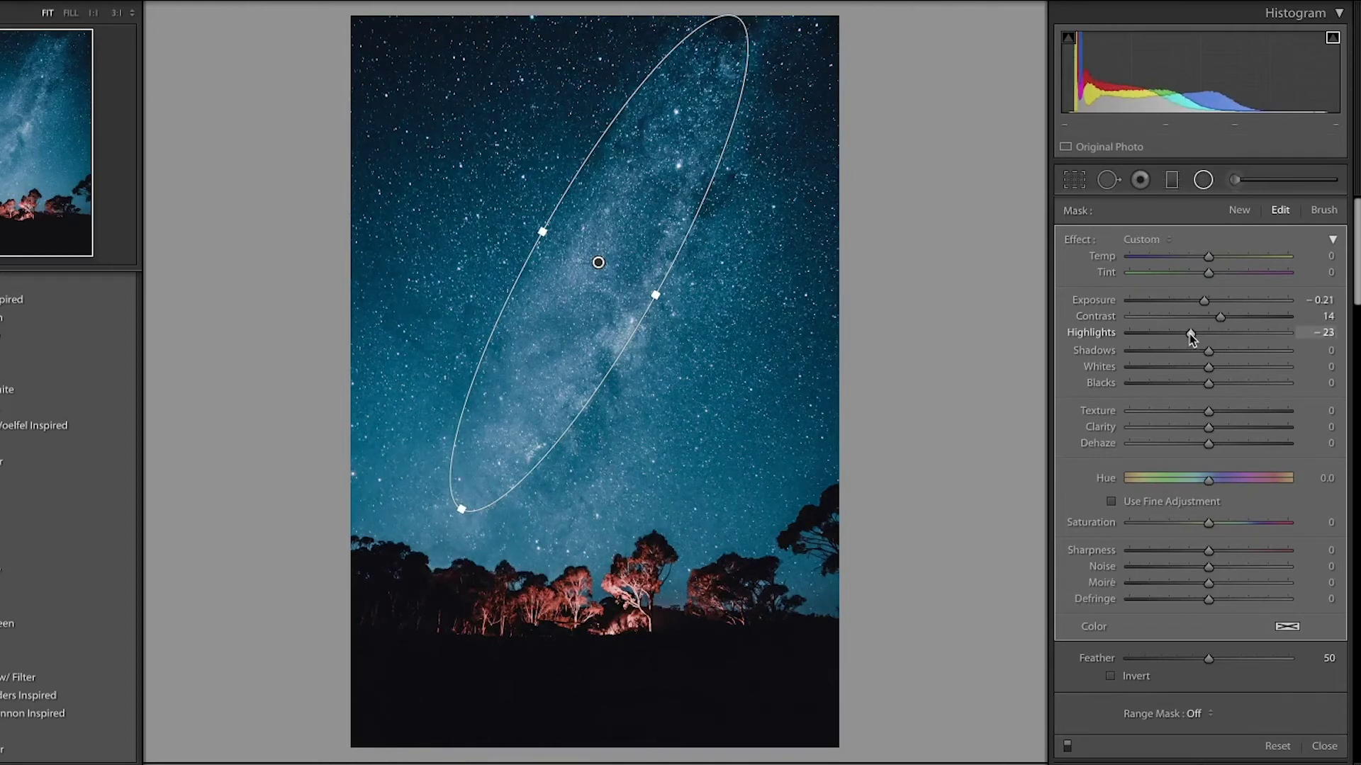
- Set the radial filter's highlights to −45 and shadows to −12, and compare the photo with the filter off and on
left_click_drag(1189, 334, 1174, 343)
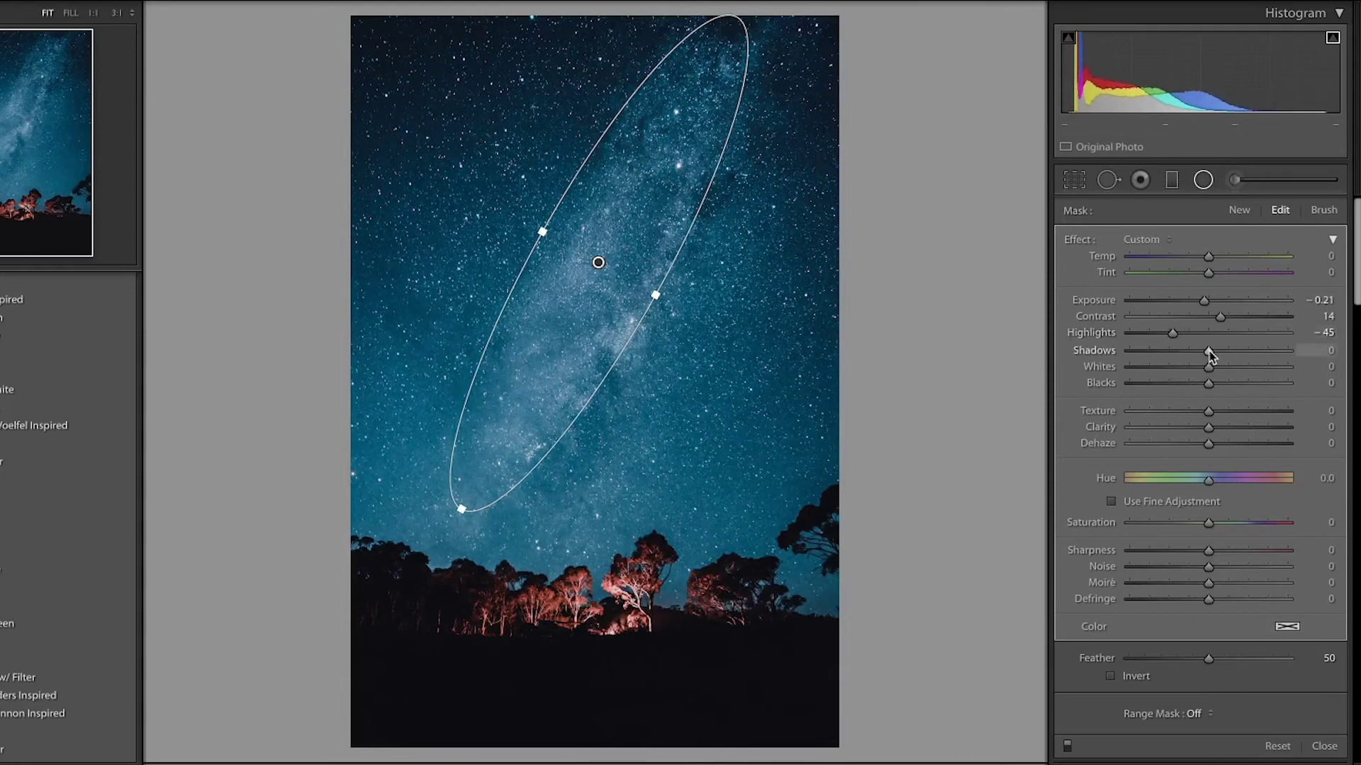
left_click_drag(1211, 360, 1201, 361)
left_click(1069, 747)
left_click(1069, 747)
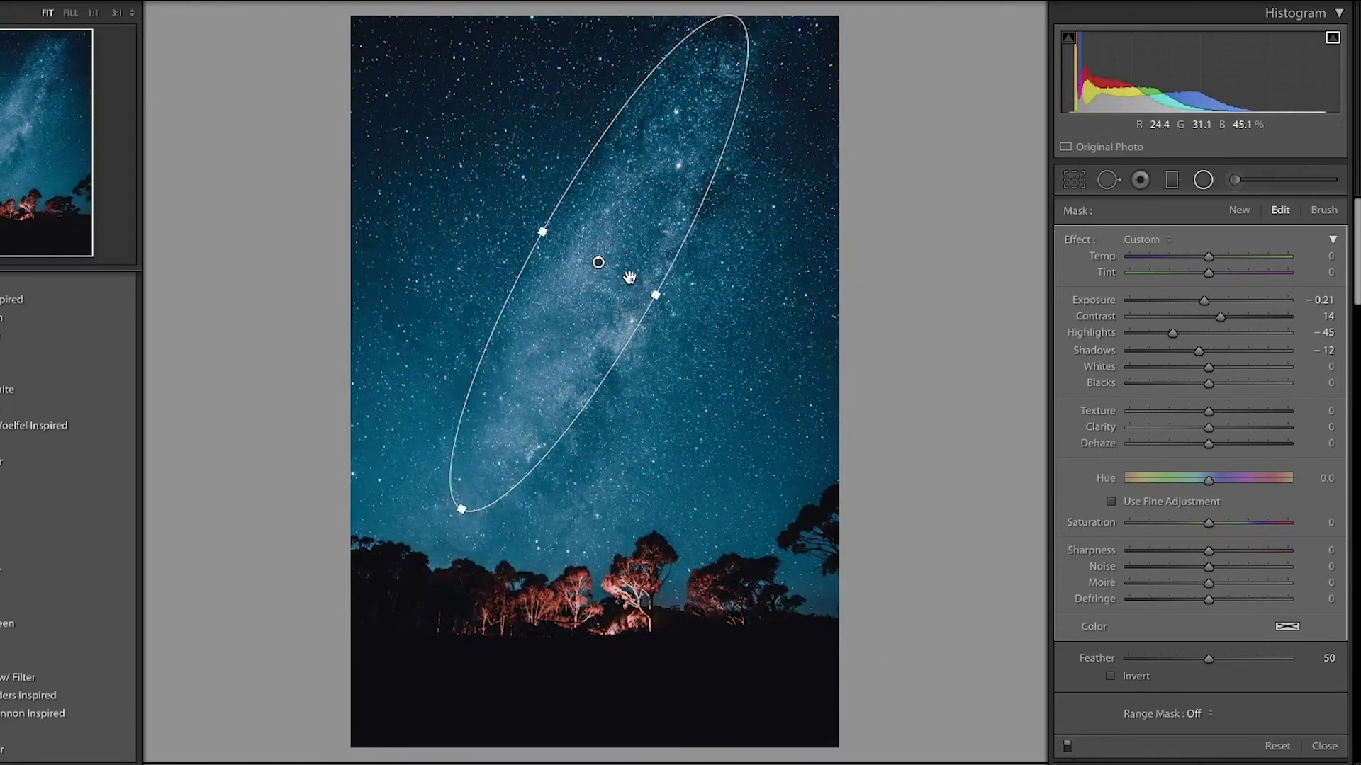
key("shift+m")
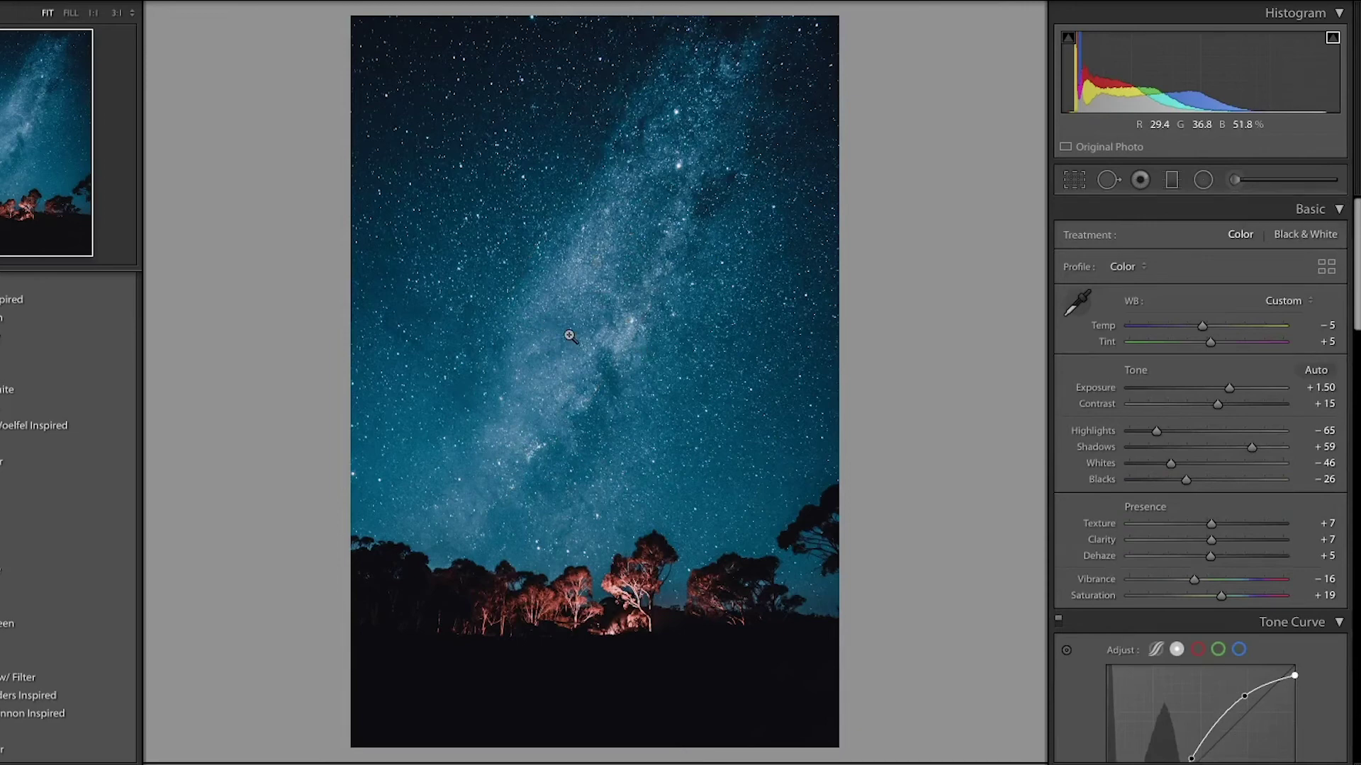
- Add a second radial filter over the Milky Way, rotated diagonally along it and widened beyond the first ellipse
left_click(1204, 181)
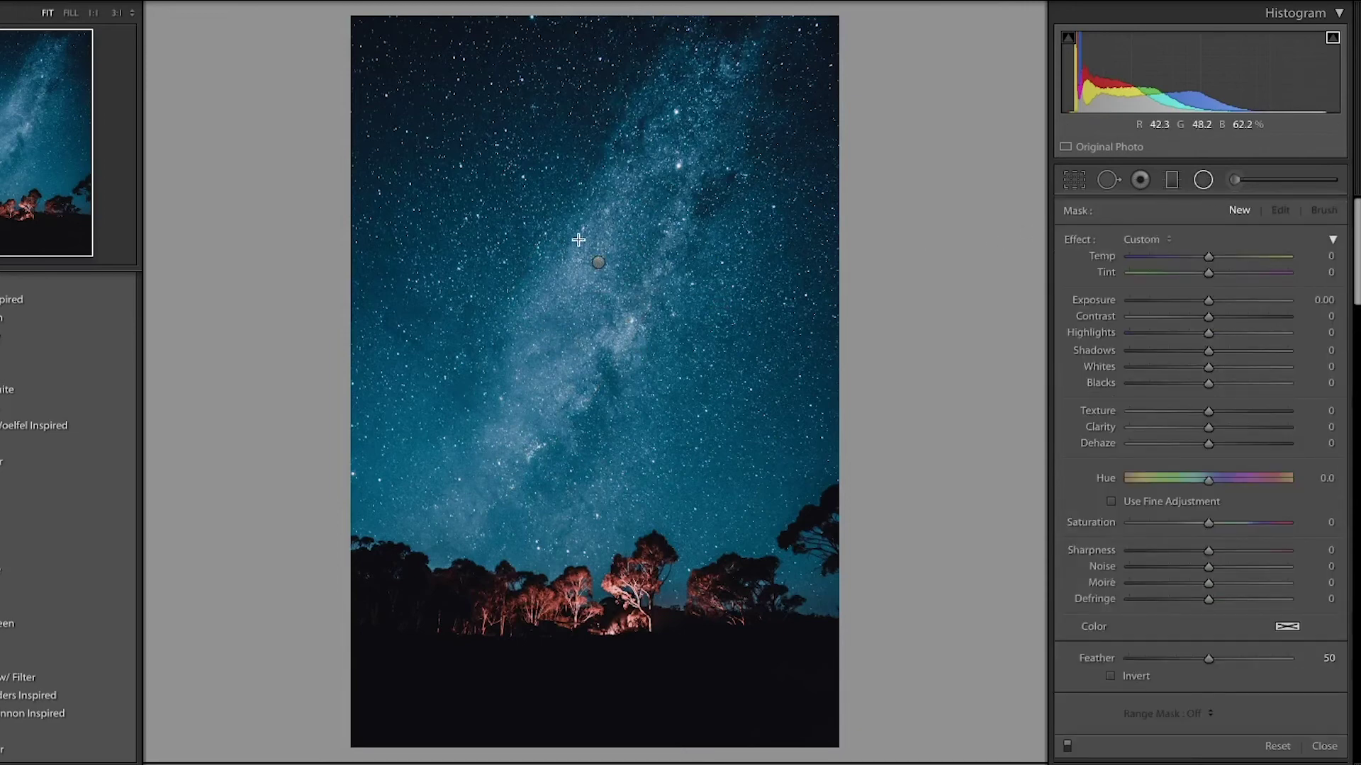
left_click_drag(570, 229, 622, 499)
left_click_drag(571, 230, 593, 263)
left_click_drag(596, 544, 447, 505)
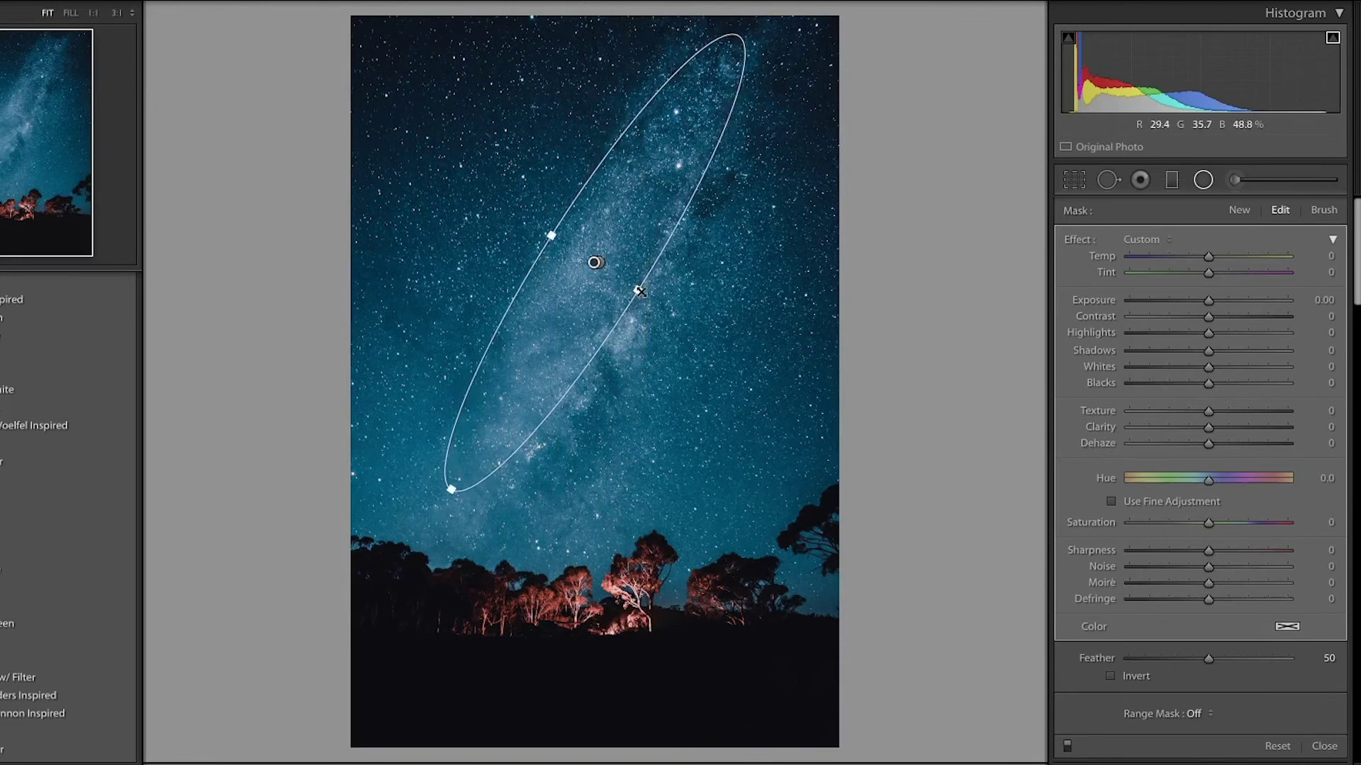
left_click_drag(640, 292, 695, 328)
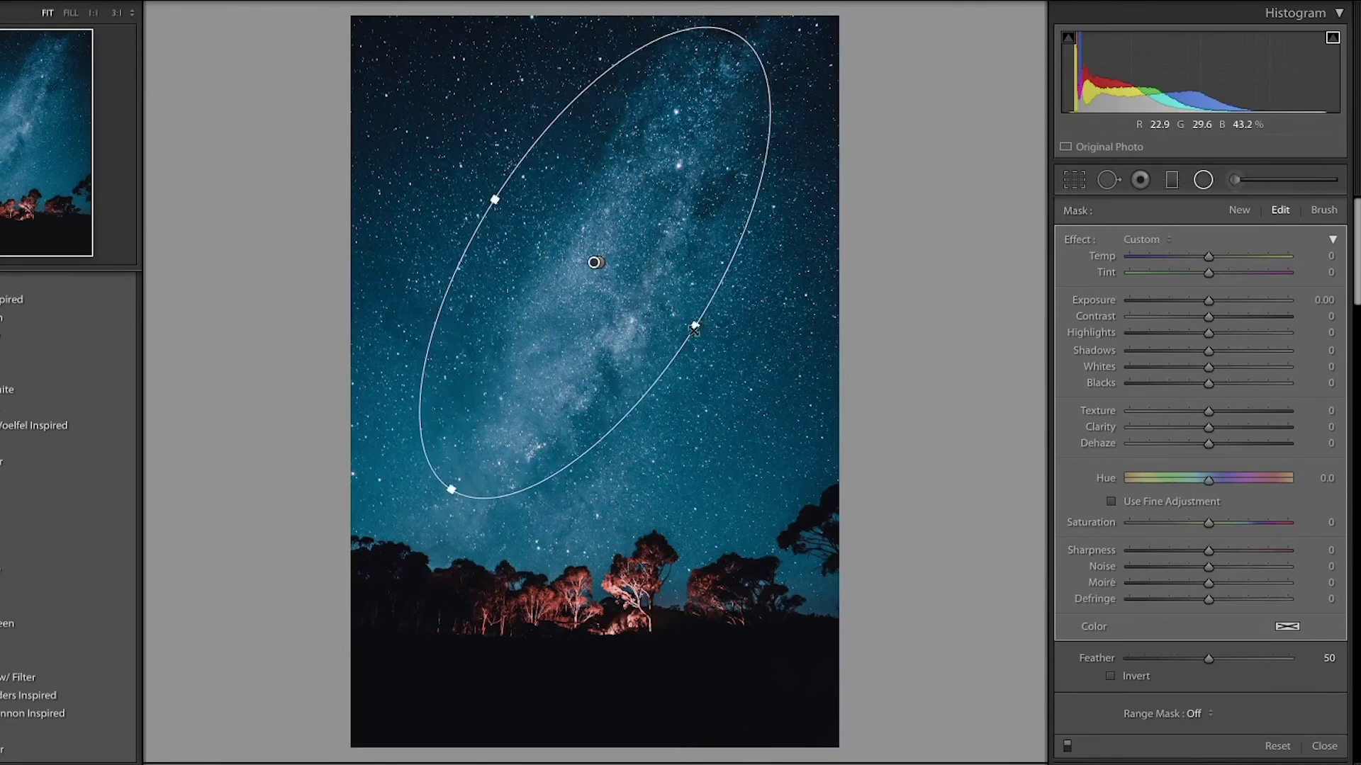
left_click_drag(593, 263, 602, 265)
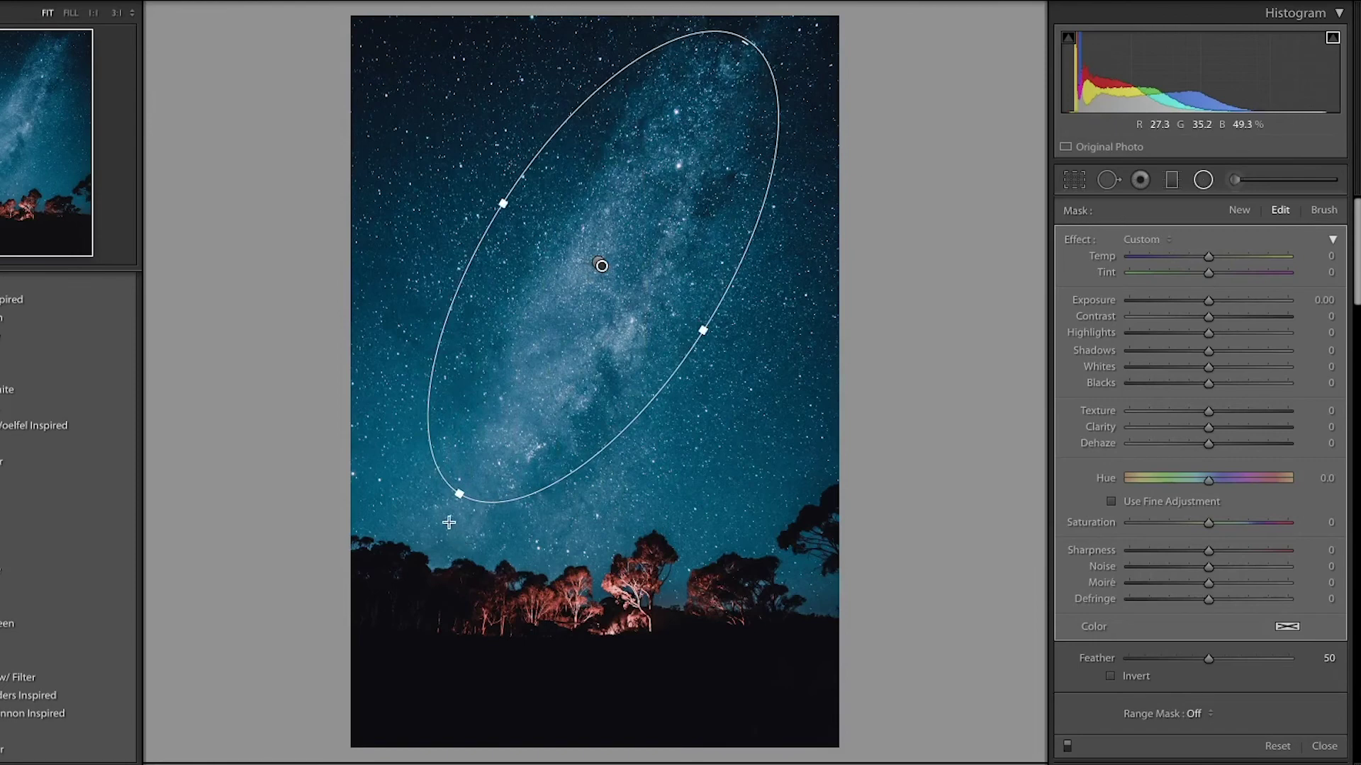
left_click_drag(454, 503, 469, 510)
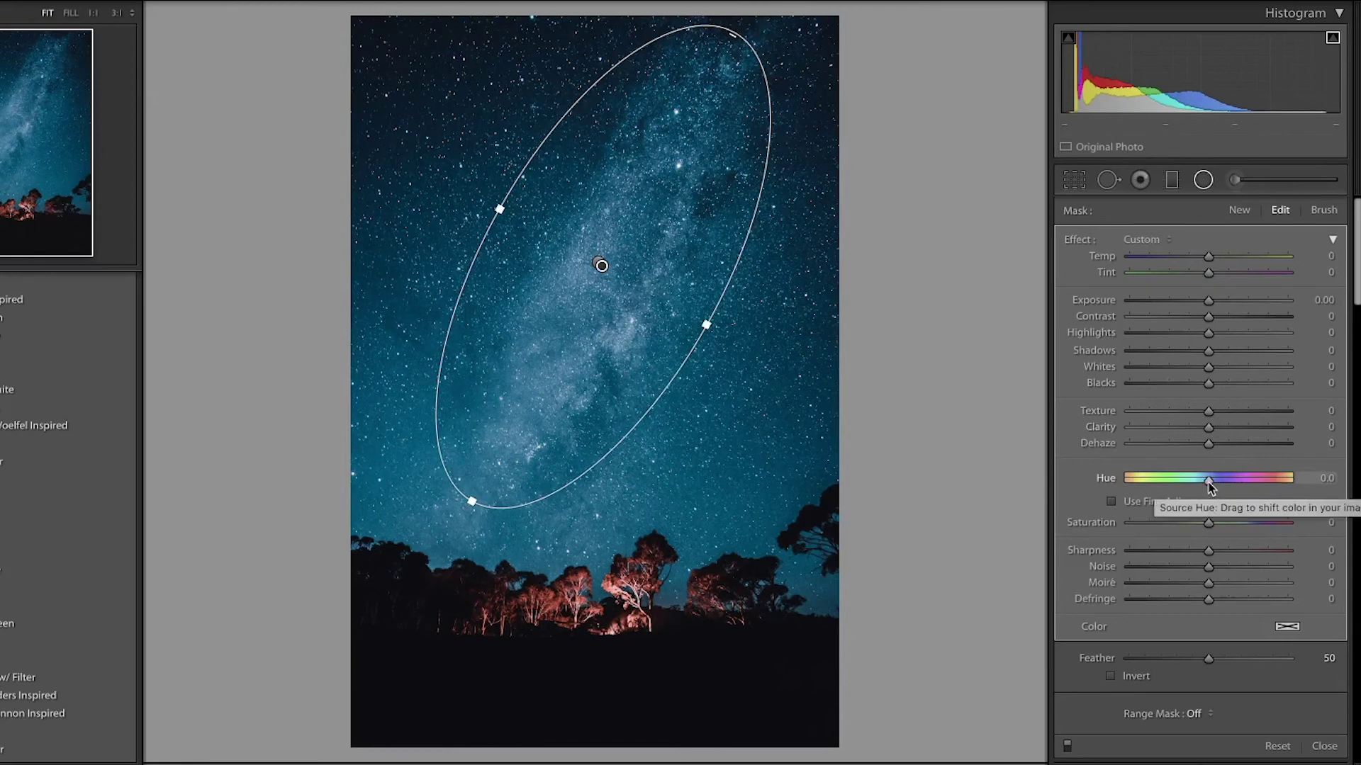
- Invert the second radial filter's mask to affect the inside of the ellipse and set its hue shift to 14.2
left_click_drag(1209, 482, 1244, 482)
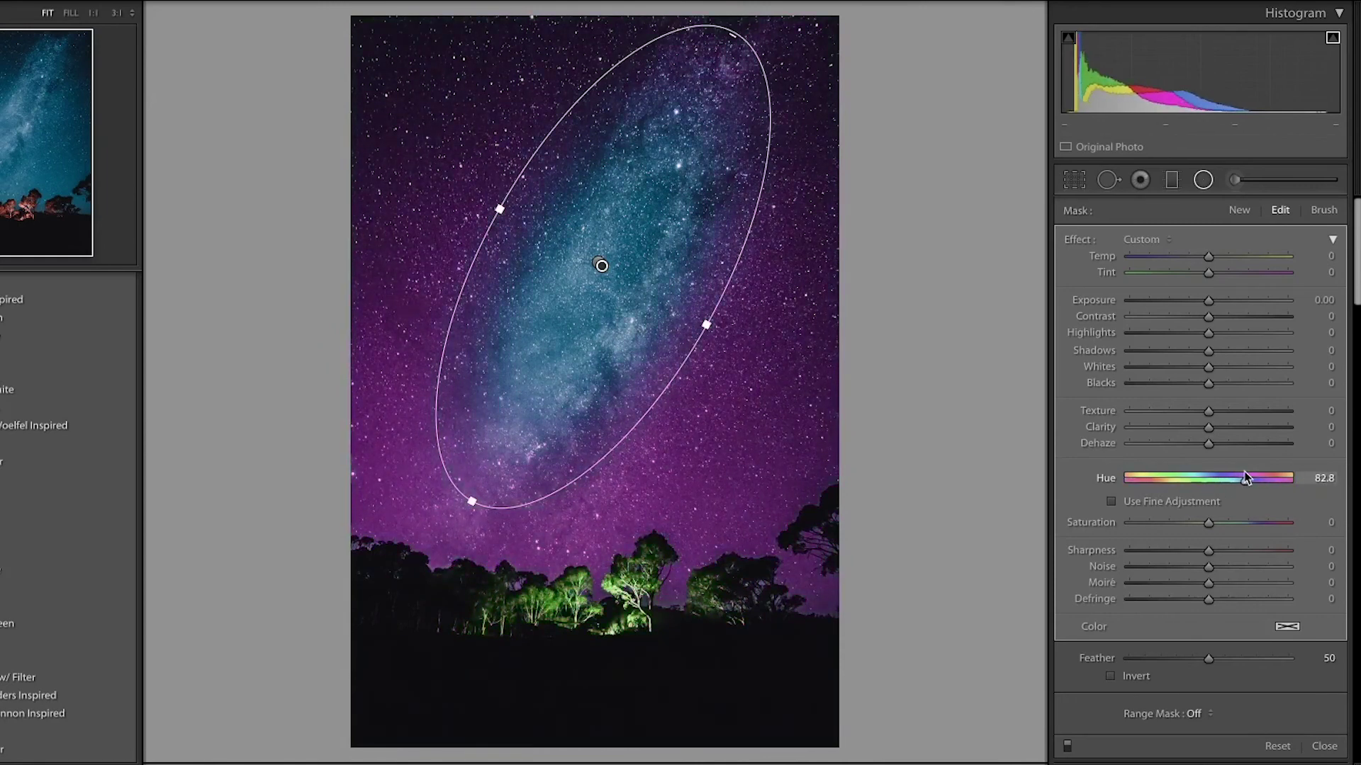
left_click(1138, 681)
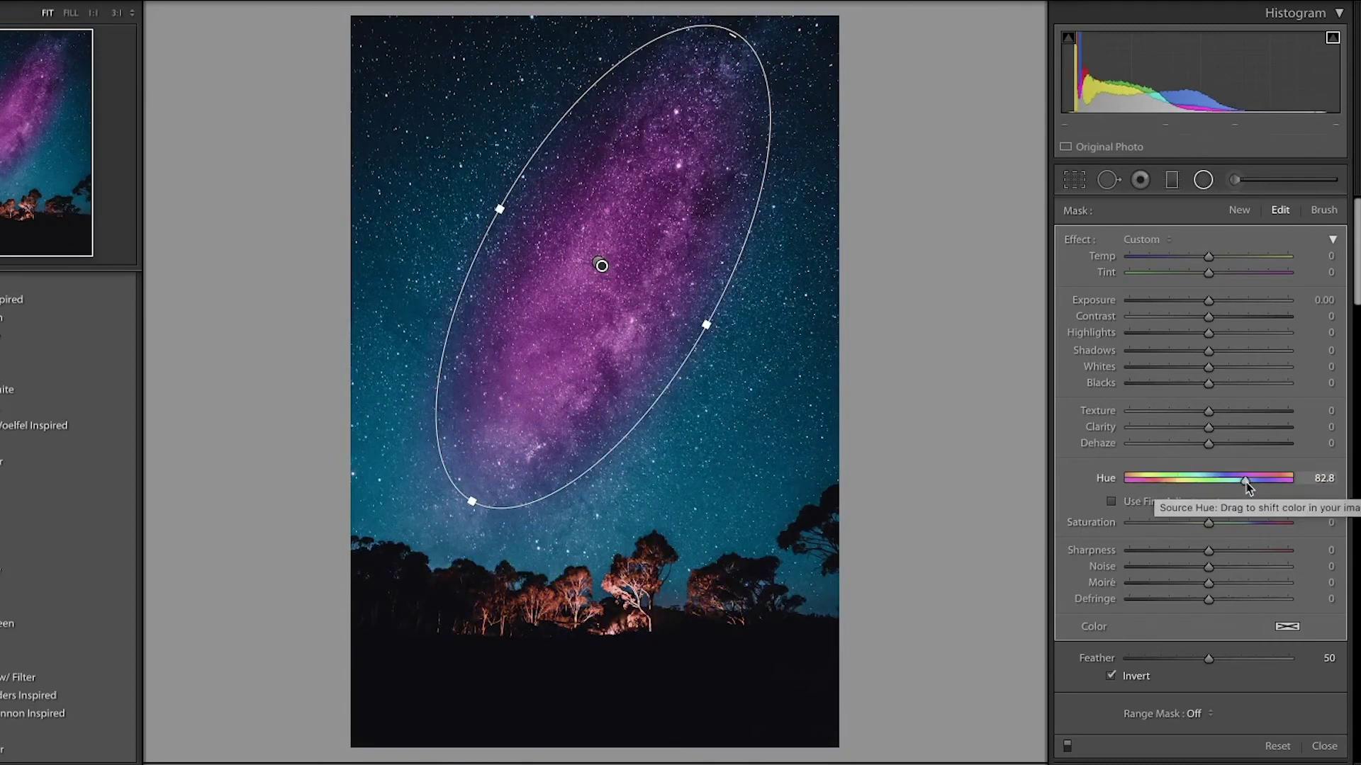
left_click_drag(1248, 488, 1217, 489)
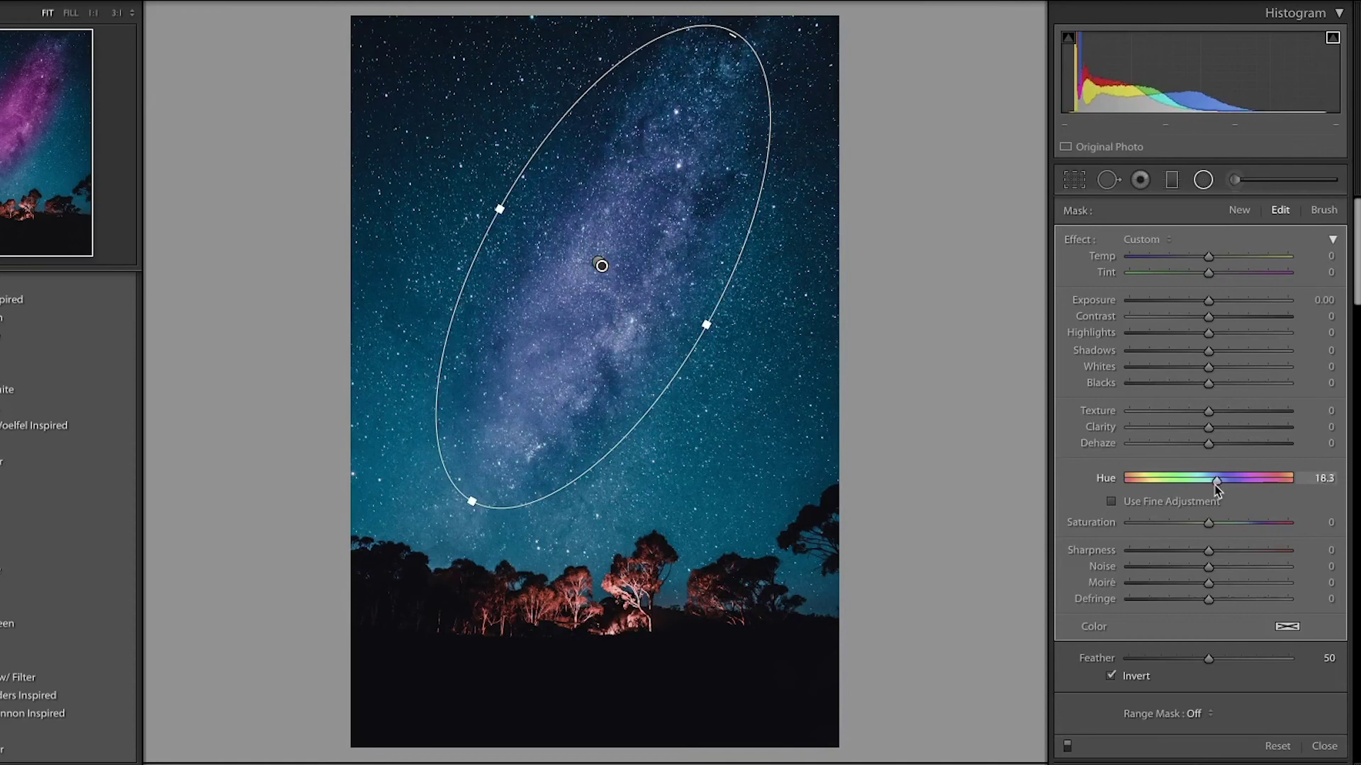
left_click_drag(1217, 488, 1218, 487)
- Compare the photo with the radial filters off and on, and the finished edit with the unedited original
left_click(1068, 748)
left_click(1068, 747)
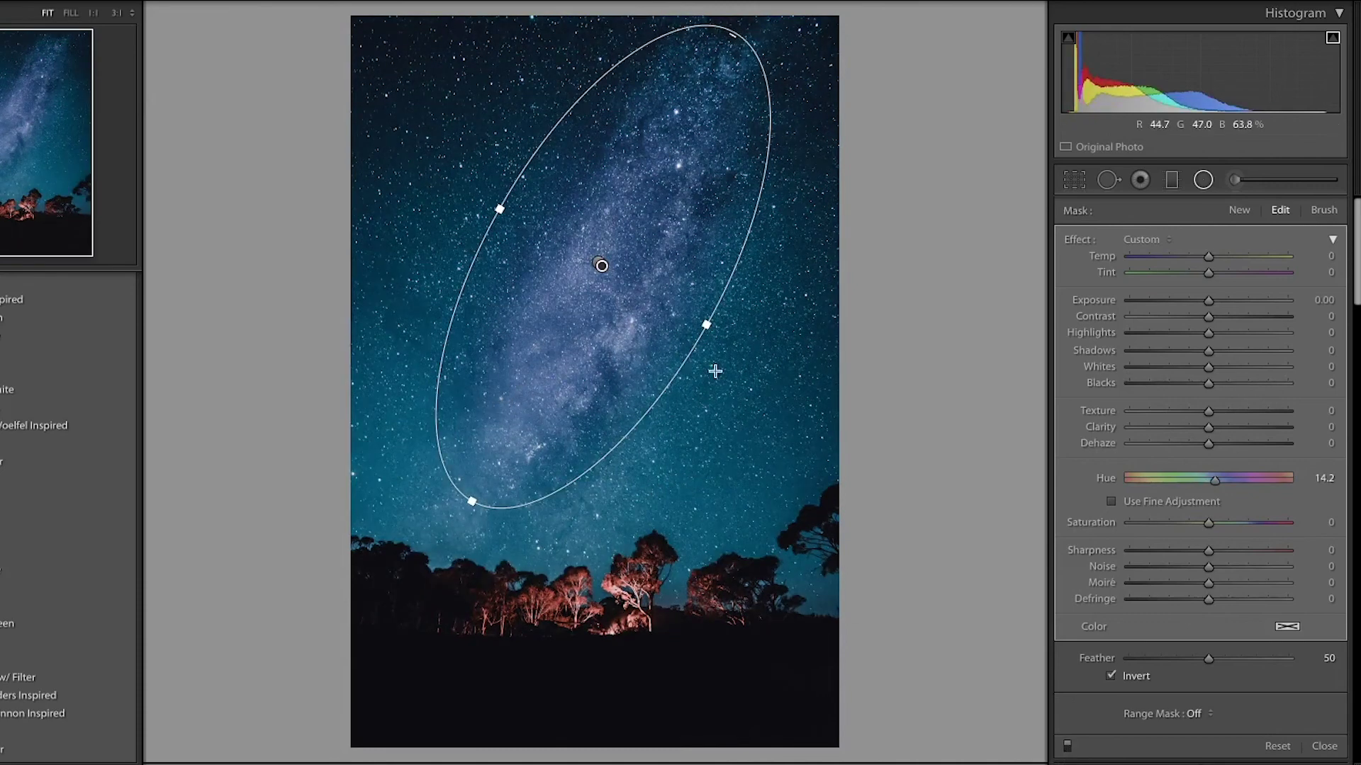
key("shift+m")
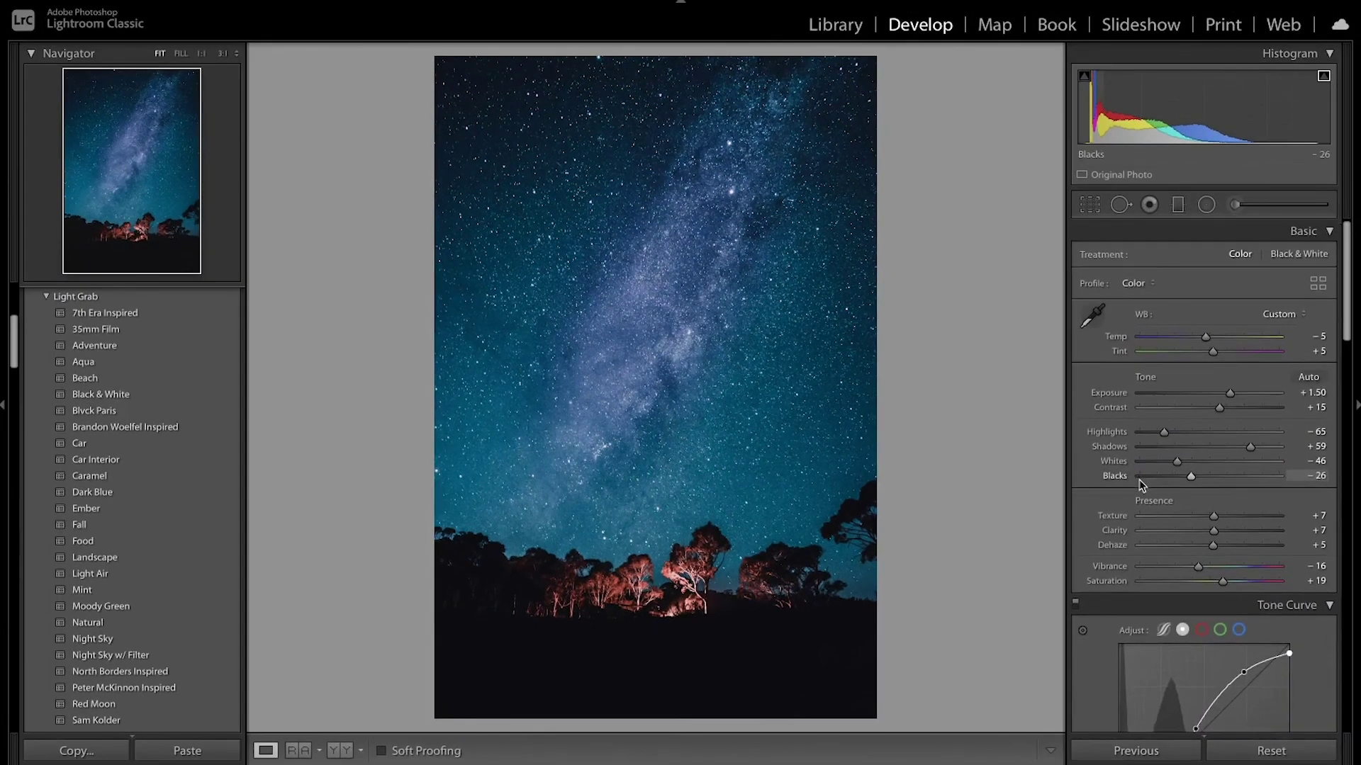
key("backslash")
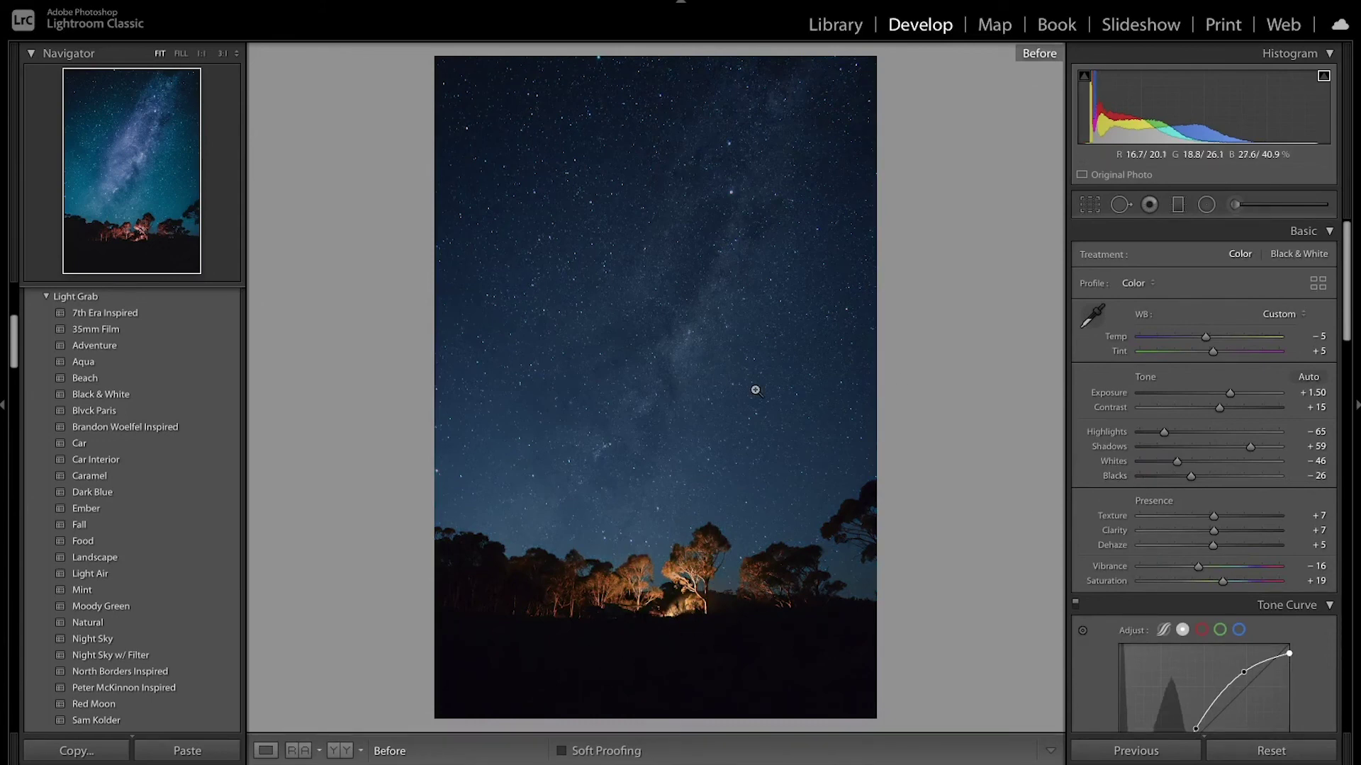
key("backslash")
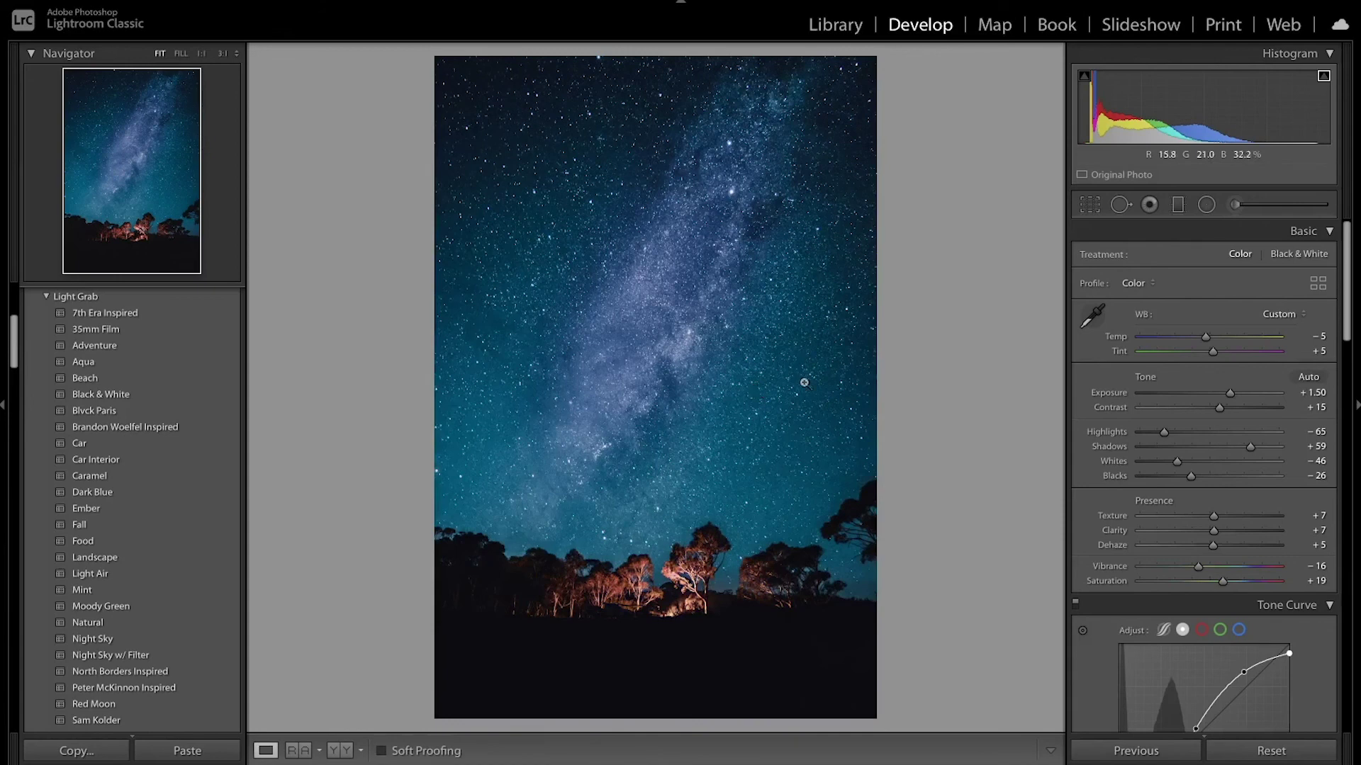